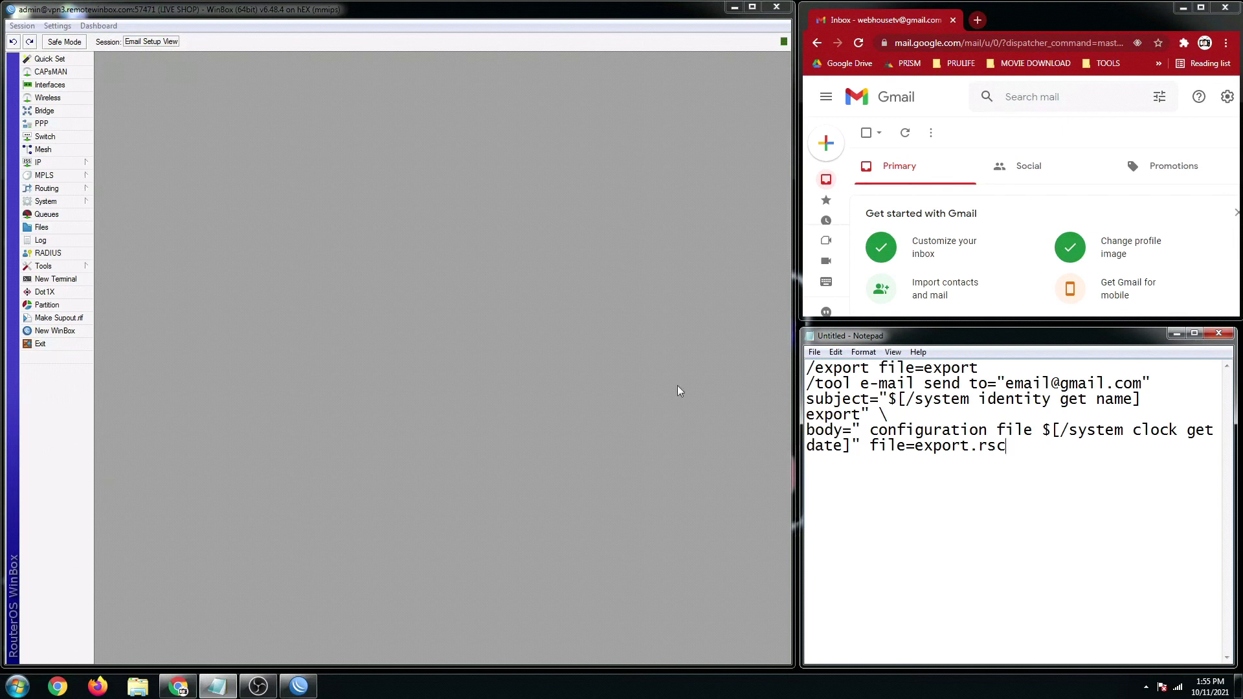
Bring the WinBox window for the router session into focus.
{"action": "left_click", "coordinate": [238, 18]}
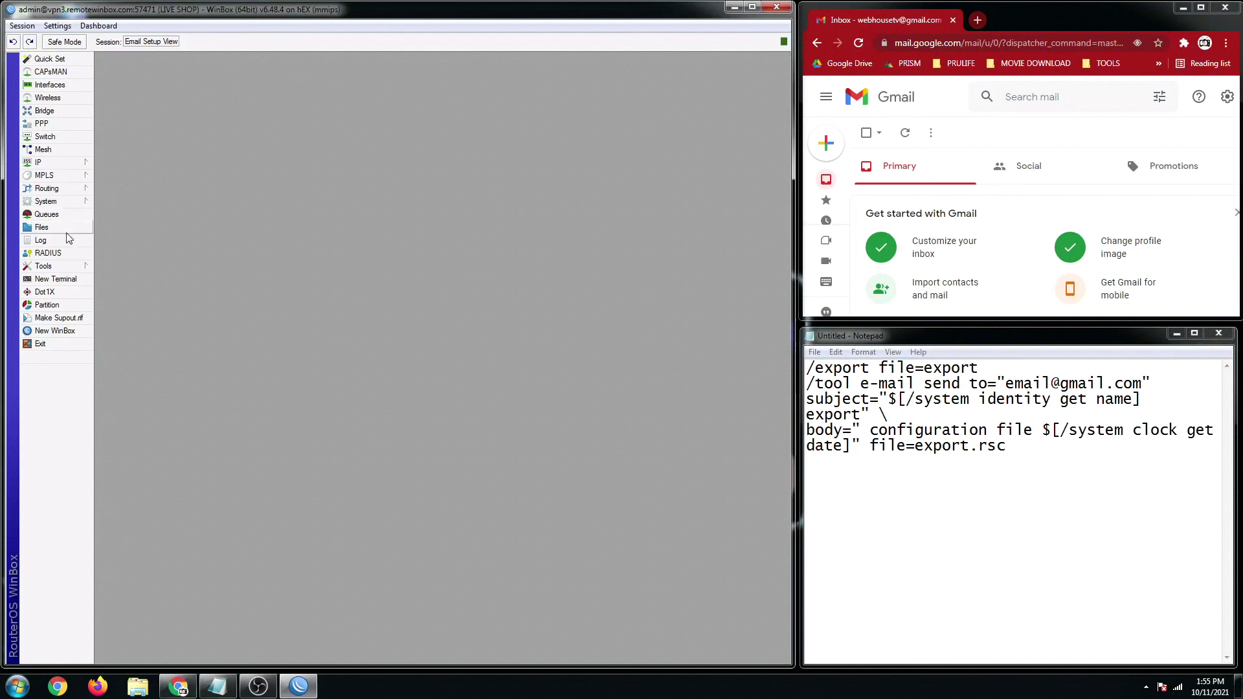
Review the router's Email Settings: server 74.125.141.108, port 587, Start TLS, and sender fields.
{"action": "left_click", "coordinate": [51, 267]}
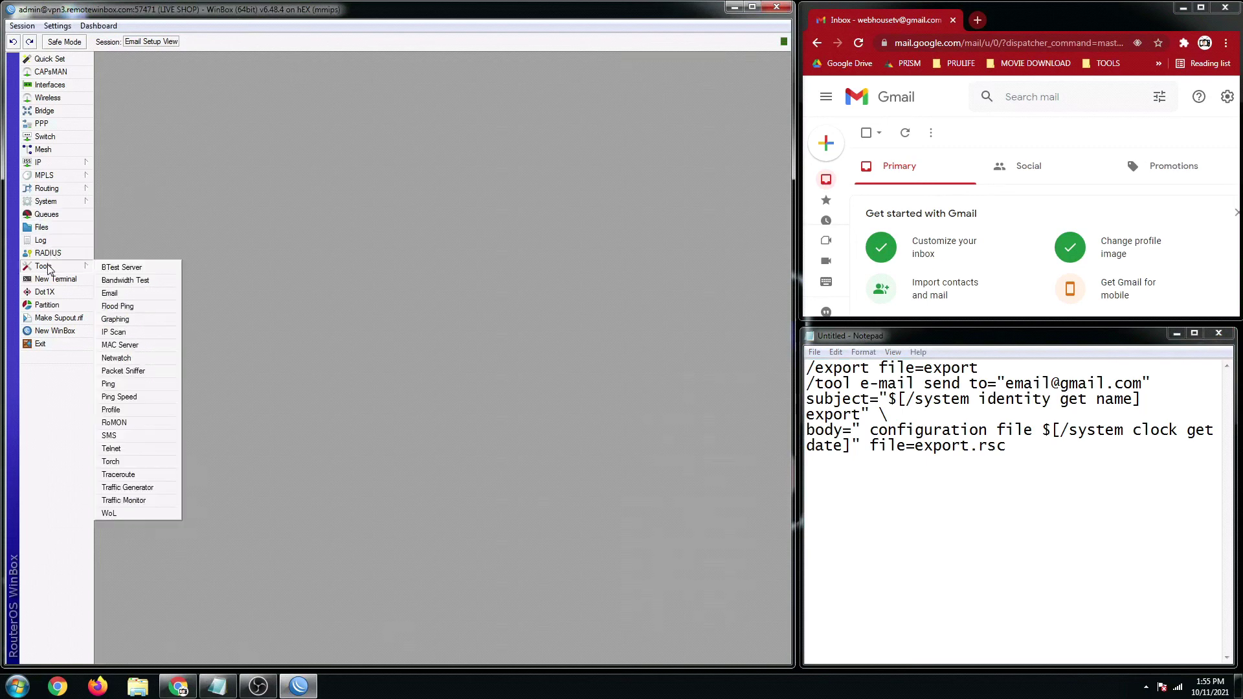
{"action": "left_click", "coordinate": [116, 295]}
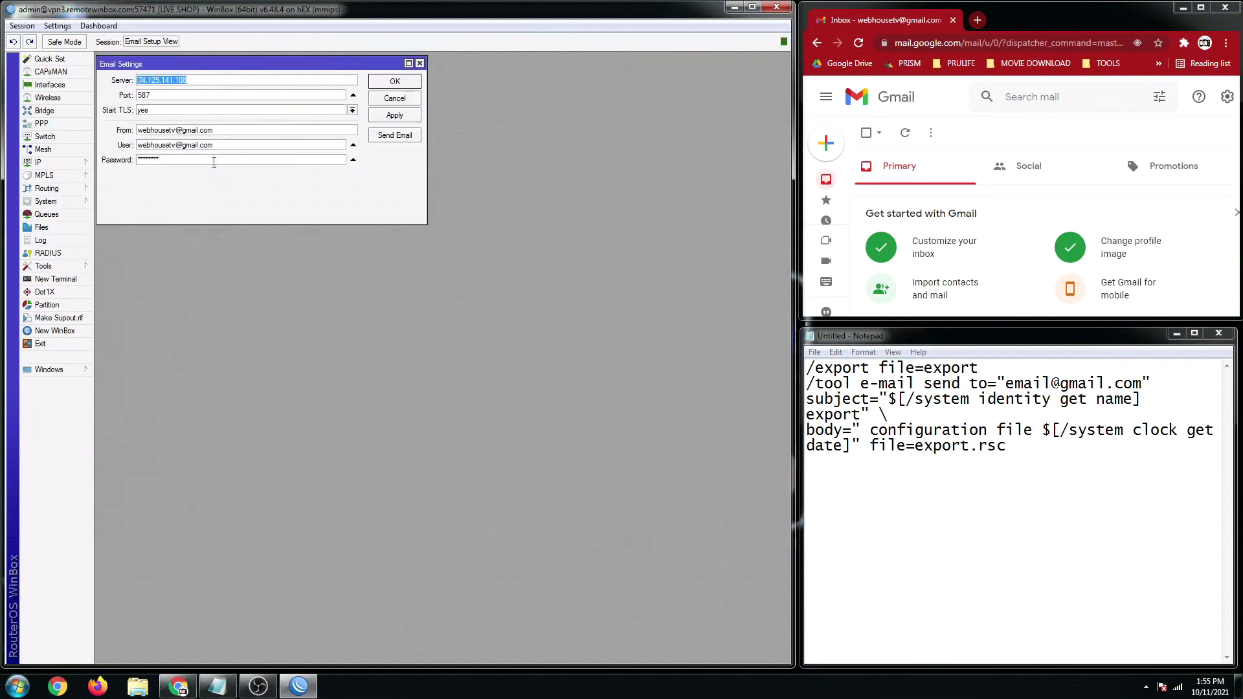
{"action": "left_click", "coordinate": [218, 130]}
{"action": "left_click_drag", "start_coordinate": [218, 130], "coordinate": [138, 136]}
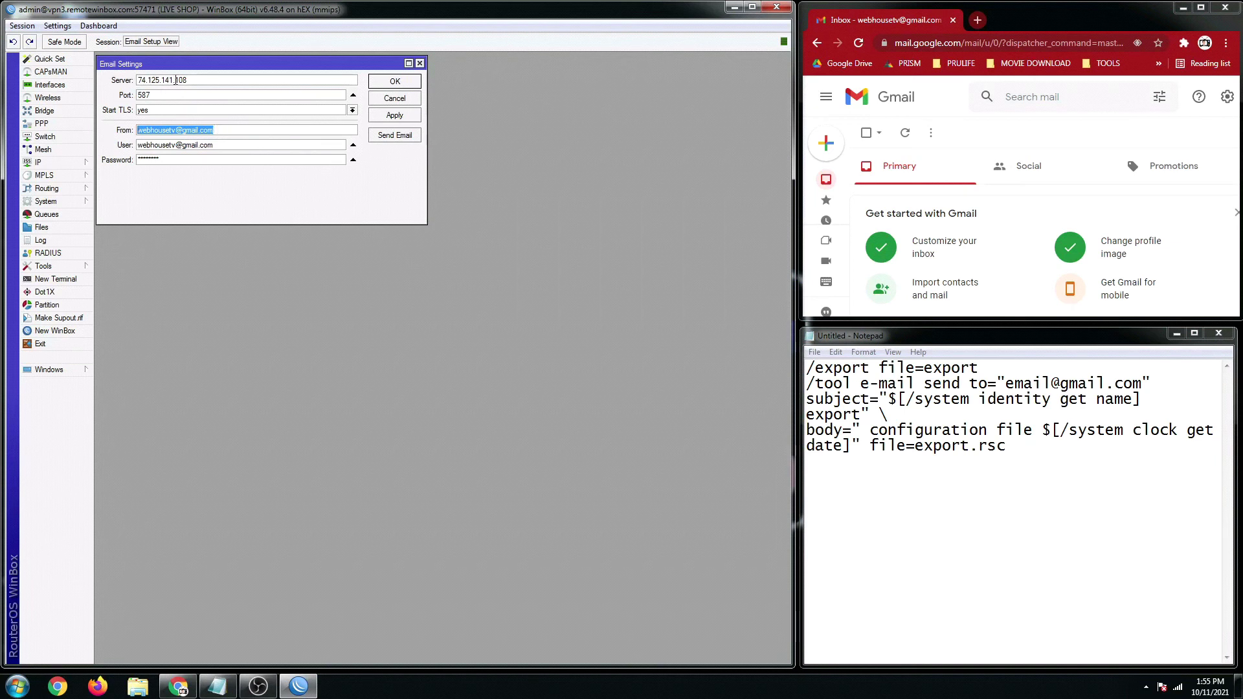
{"action": "left_click_drag", "start_coordinate": [187, 81], "coordinate": [139, 76]}
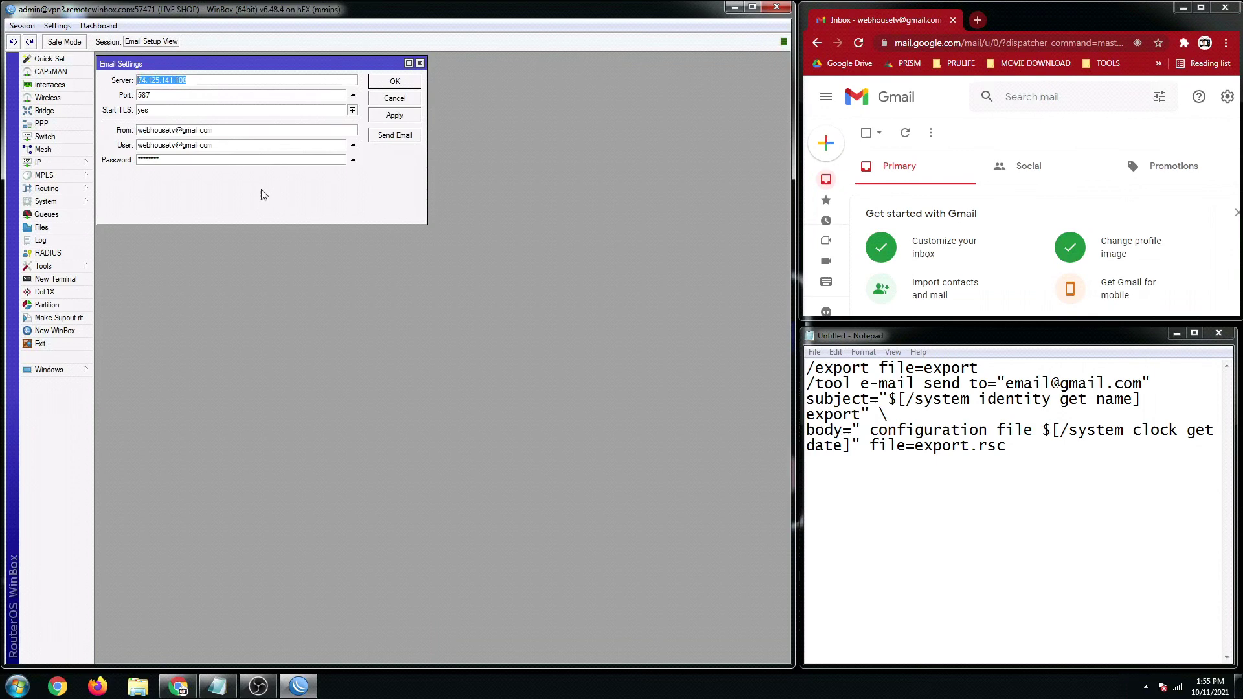
Open the router's File List and the Scheduler with its 23 existing tasks.
{"action": "left_click", "coordinate": [50, 228]}
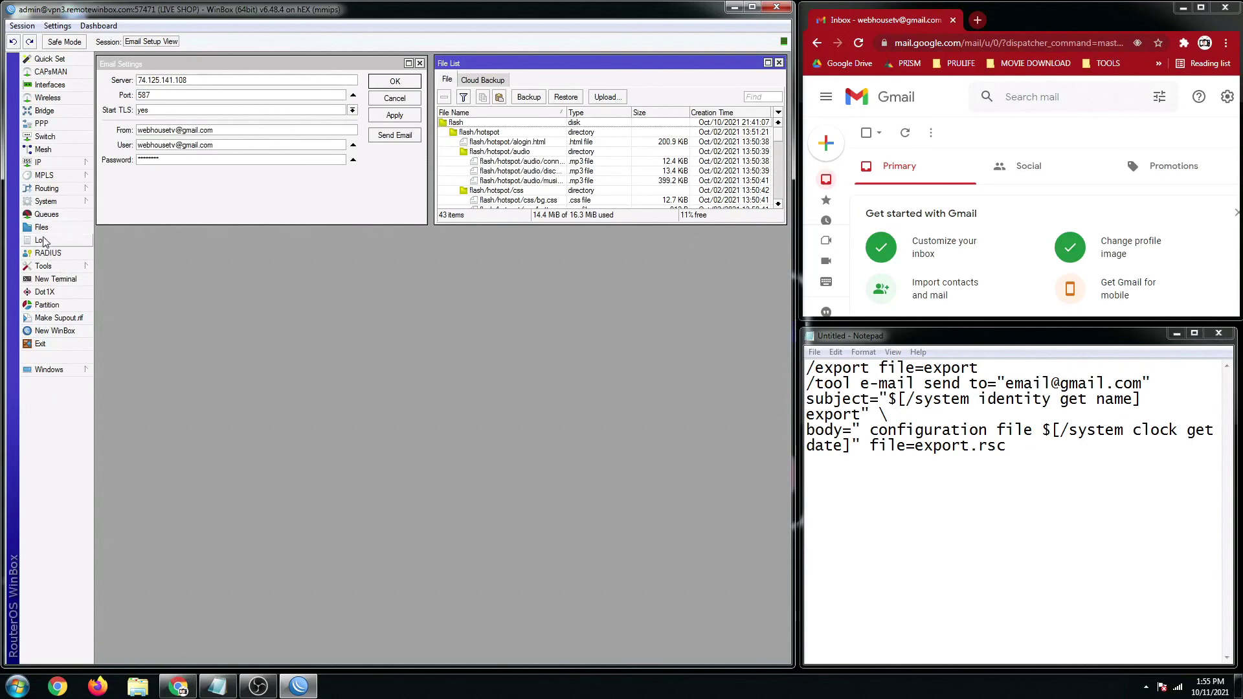
{"action": "left_click", "coordinate": [46, 202]}
{"action": "left_click", "coordinate": [118, 462]}
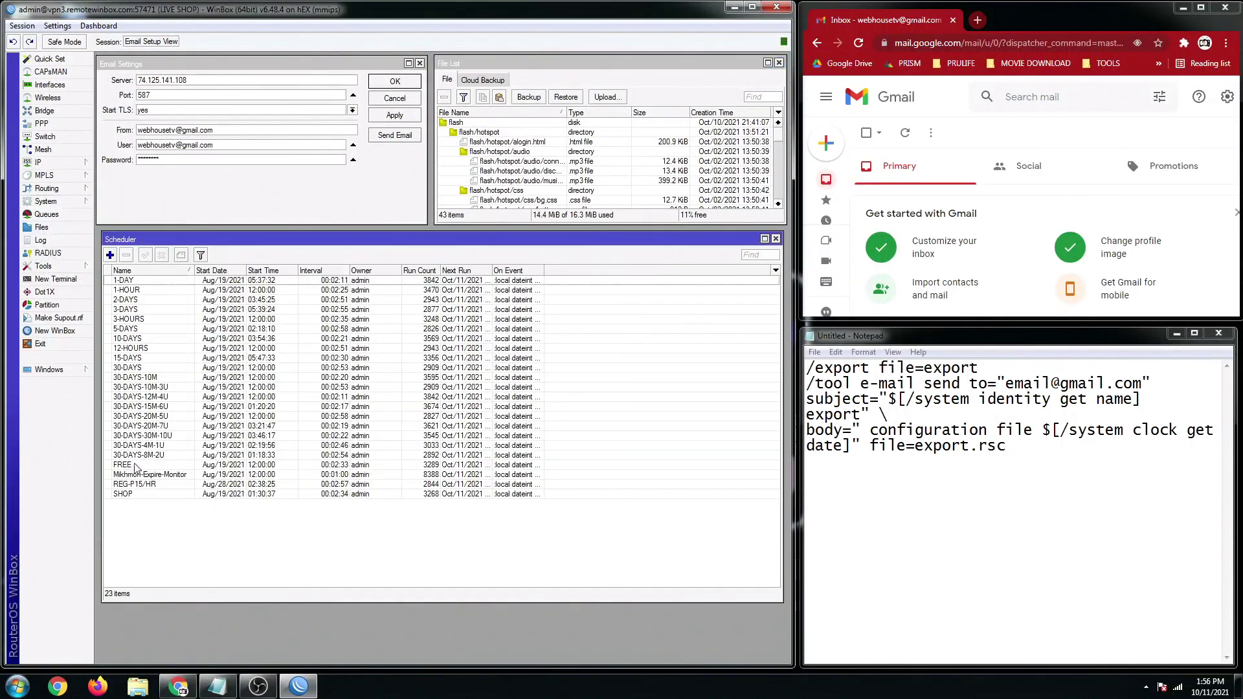
Review the export and e-mail command lines of the Notepad script.
{"action": "left_click", "coordinate": [952, 457]}
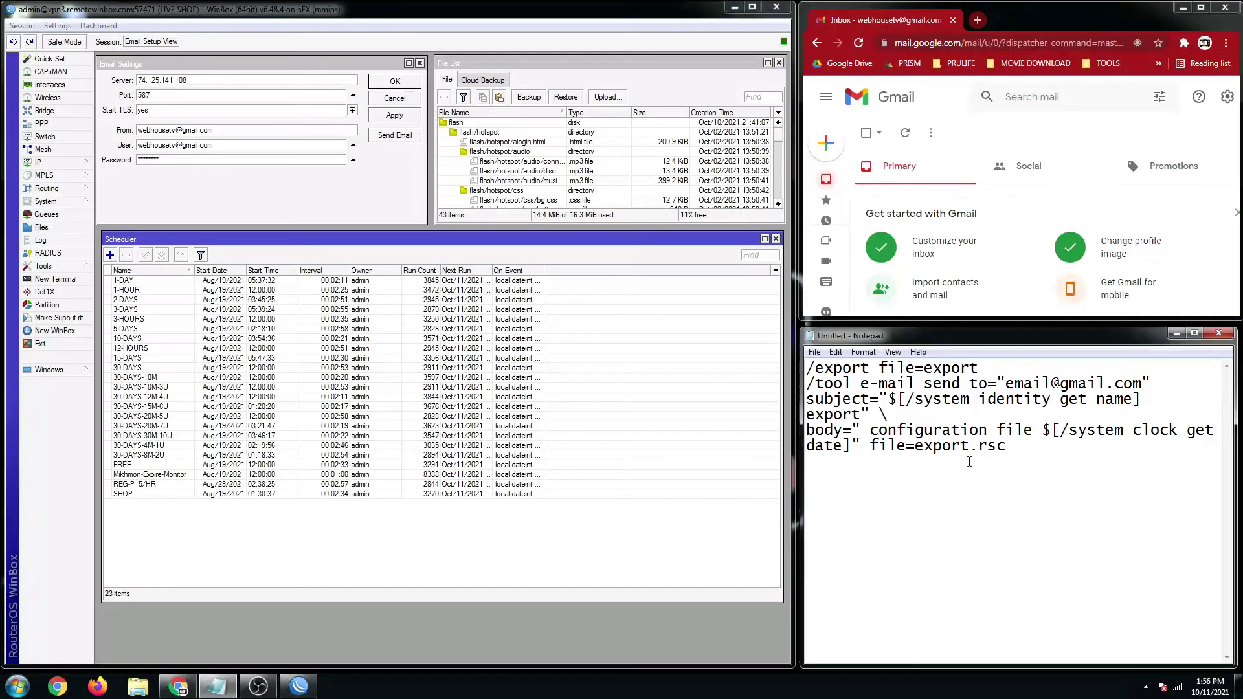
{"action": "left_click_drag", "start_coordinate": [1005, 447], "coordinate": [944, 432]}
{"action": "key", "text": "ctrl+a"}
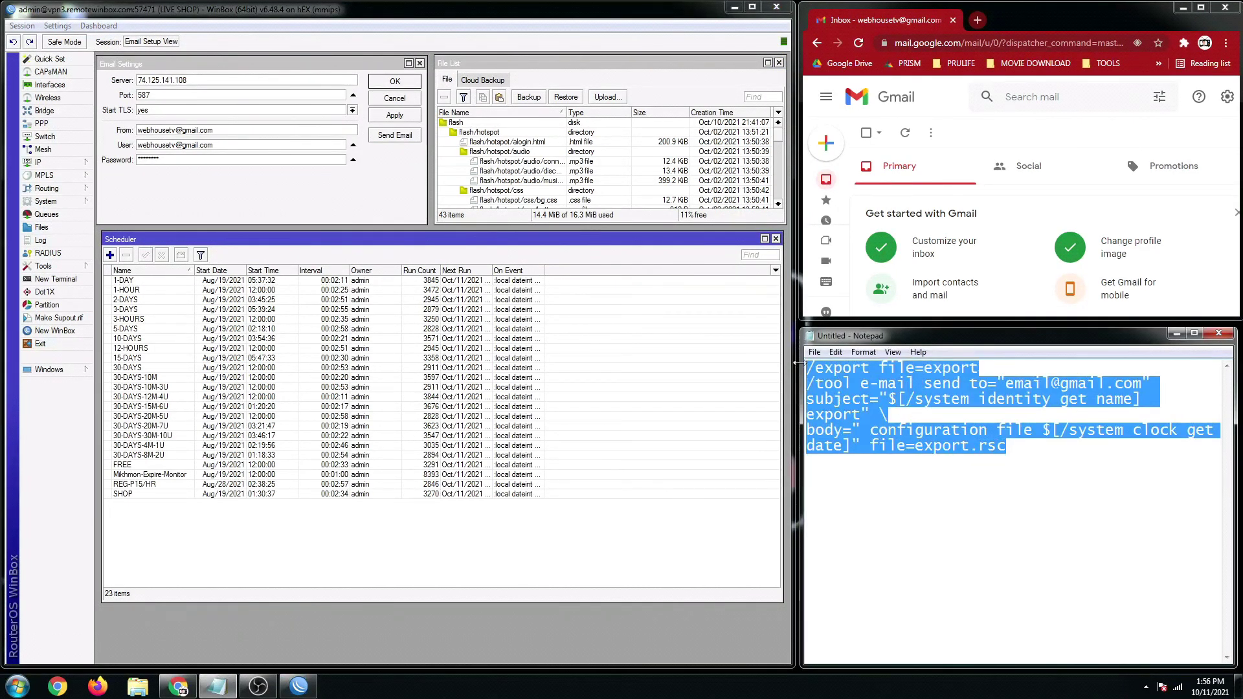
{"action": "left_click", "coordinate": [1007, 455]}
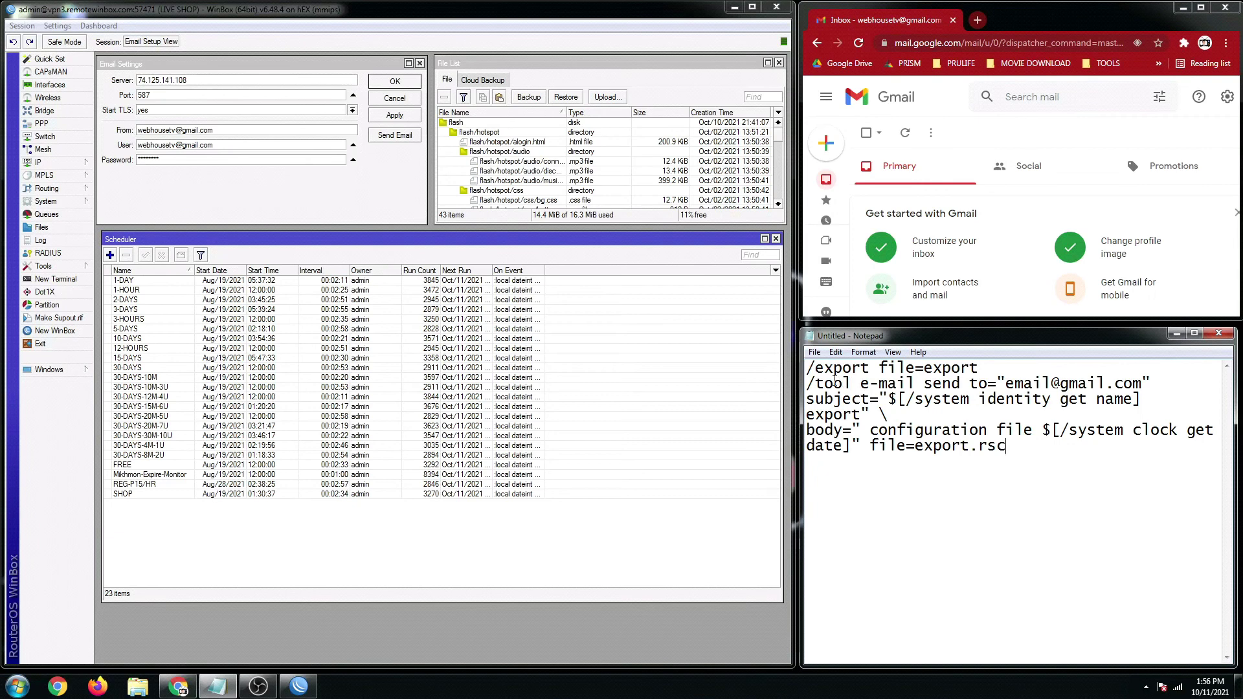
{"action": "left_click_drag", "start_coordinate": [808, 383], "coordinate": [1152, 411]}
{"action": "left_click", "coordinate": [1128, 431]}
{"action": "left_click", "coordinate": [395, 528]}
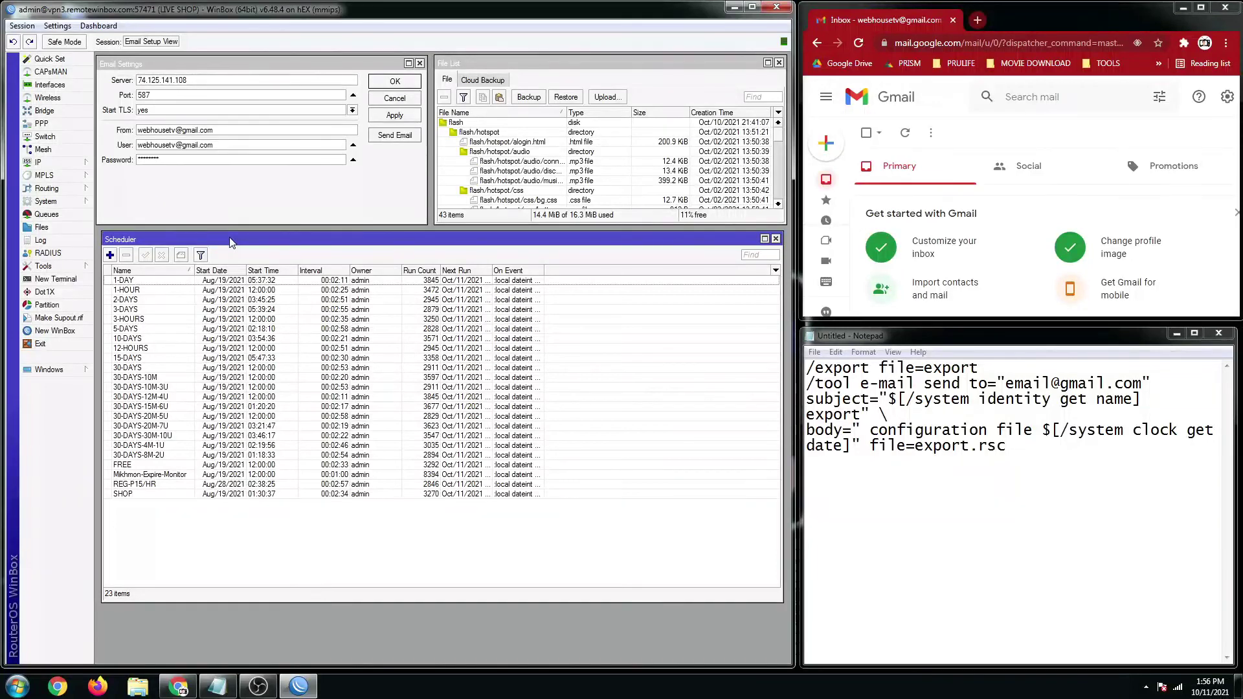
Add a new scheduled task named DAILY BACKUP.
{"action": "left_click", "coordinate": [110, 255]}
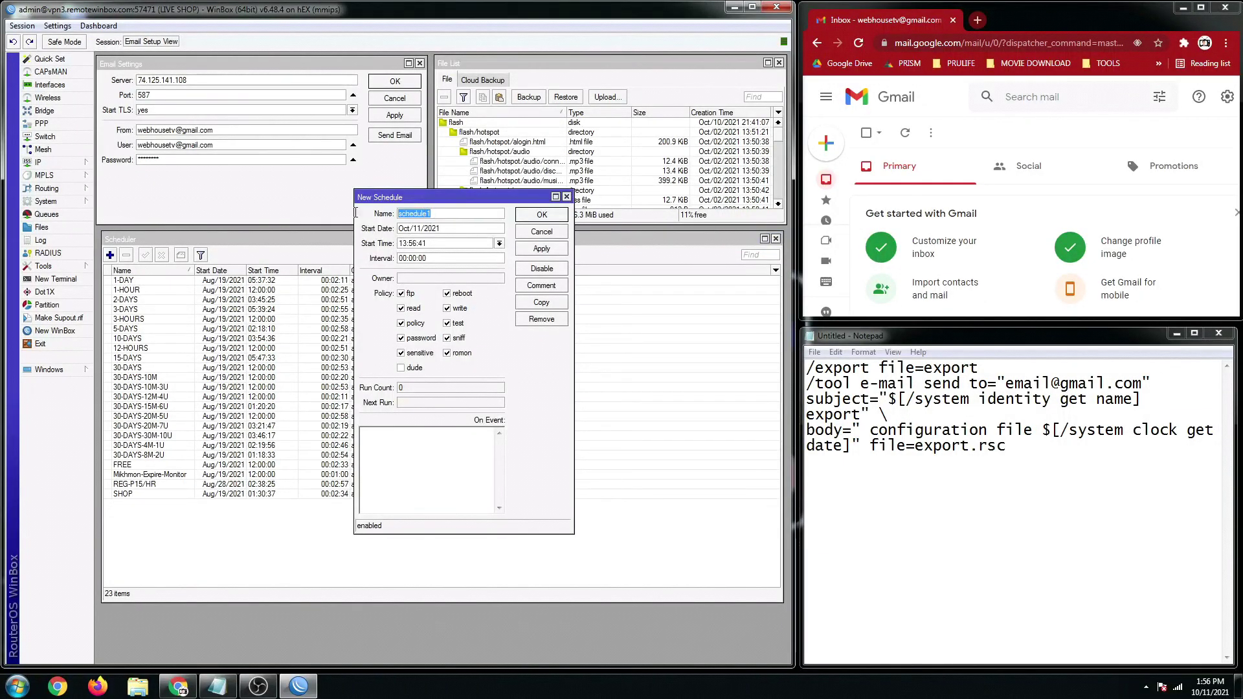
{"action": "type", "text": "DAILY BACKUP"}
{"action": "left_click_drag", "start_coordinate": [422, 196], "coordinate": [440, 202]}
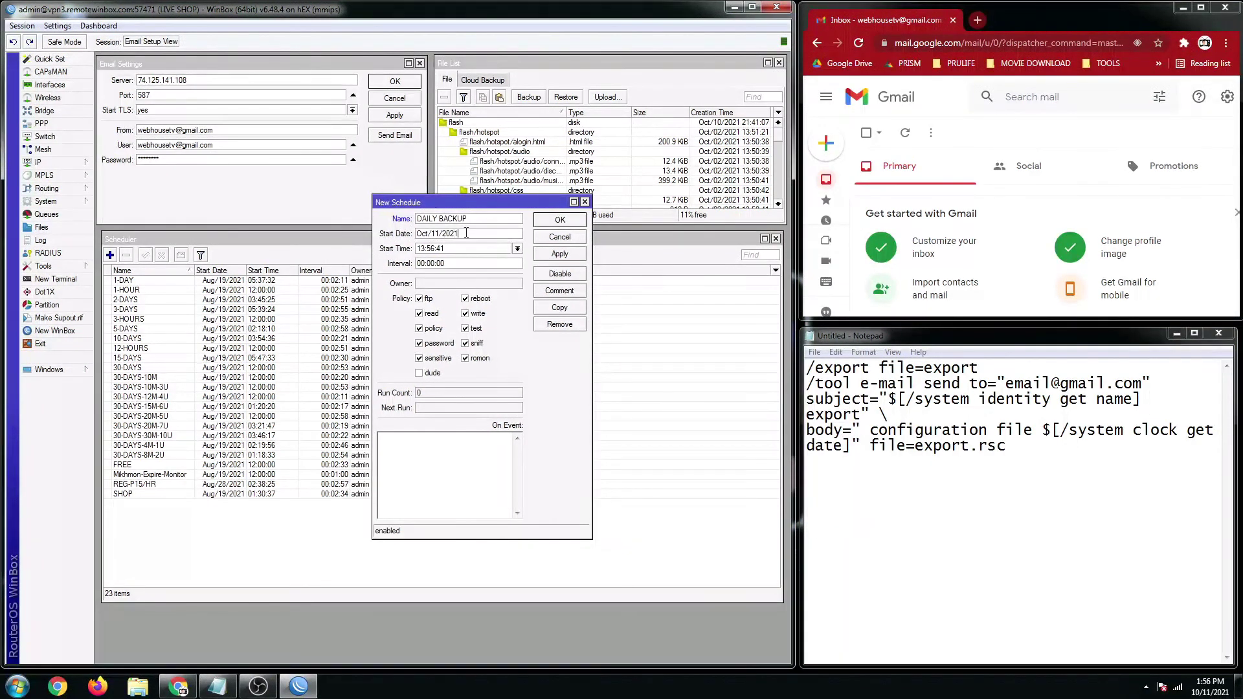
Set the task's start time to 13:59:00.
{"action": "double_click", "coordinate": [446, 234]}
{"action": "left_click", "coordinate": [434, 249]}
{"action": "key", "text": "BackSpace"}
{"action": "type", "text": "9"}
{"action": "left_click", "coordinate": [453, 250]}
{"action": "key", "text": "BackSpace"}
{"action": "type", "text": "00"}
Set the task's interval to 04:00:00.
{"action": "left_click_drag", "start_coordinate": [426, 263], "coordinate": [416, 265]}
{"action": "type", "text": "06"}
{"action": "key", "text": "BackSpace"}
{"action": "type", "text": "4"}
{"action": "left_click_drag", "start_coordinate": [425, 266], "coordinate": [417, 266]}
{"action": "left_click", "coordinate": [430, 266]}
{"action": "double_click", "coordinate": [444, 264]}
{"action": "left_click", "coordinate": [442, 264]}
{"action": "double_click", "coordinate": [442, 264]}
{"action": "left_click", "coordinate": [442, 263]}
{"action": "left_click_drag", "start_coordinate": [436, 264], "coordinate": [447, 267]}
{"action": "left_click", "coordinate": [443, 462]}
{"action": "left_click", "coordinate": [988, 447]}
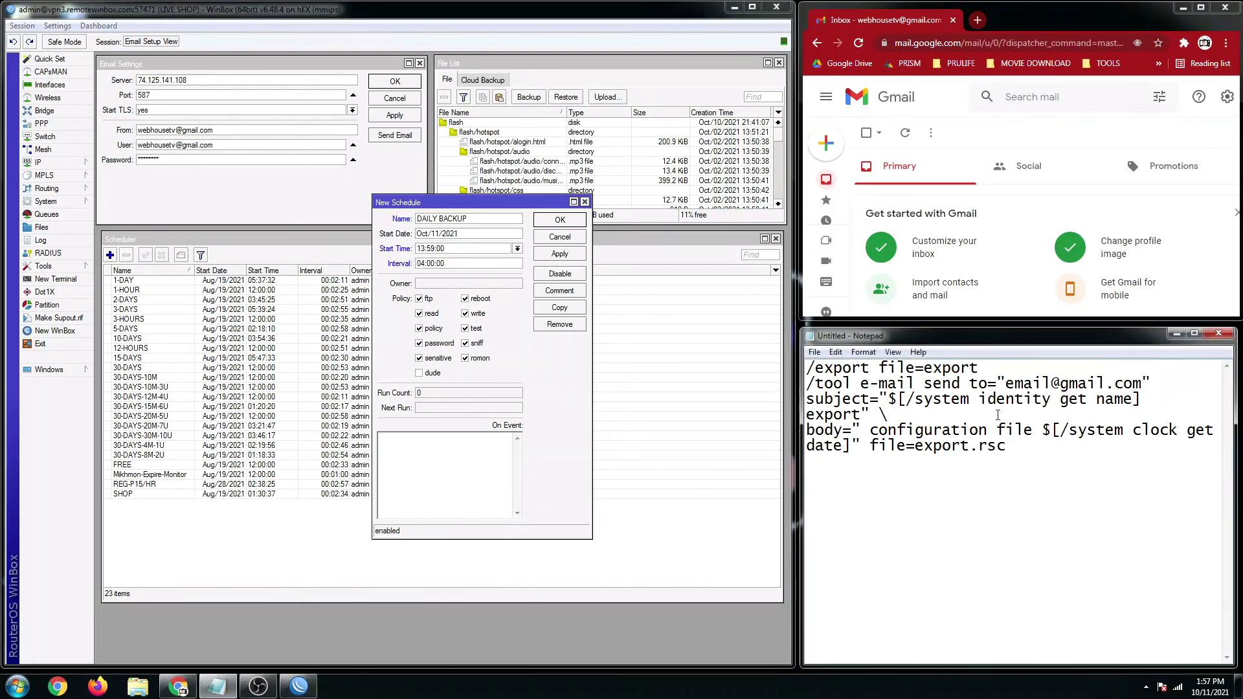
Change the script's recipient to webhousetv and paste the script into On Event.
{"action": "left_click_drag", "start_coordinate": [1006, 384], "coordinate": [1050, 383]}
{"action": "type", "text": "webhouset"}
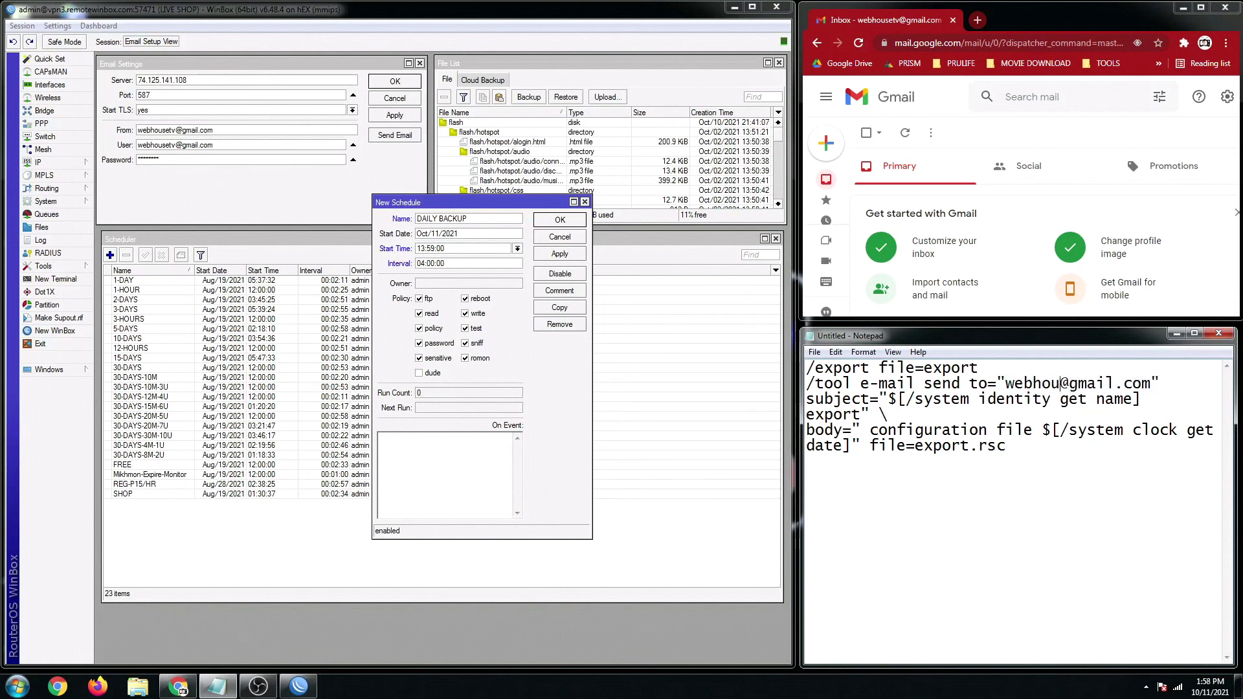
{"action": "type", "text": "v"}
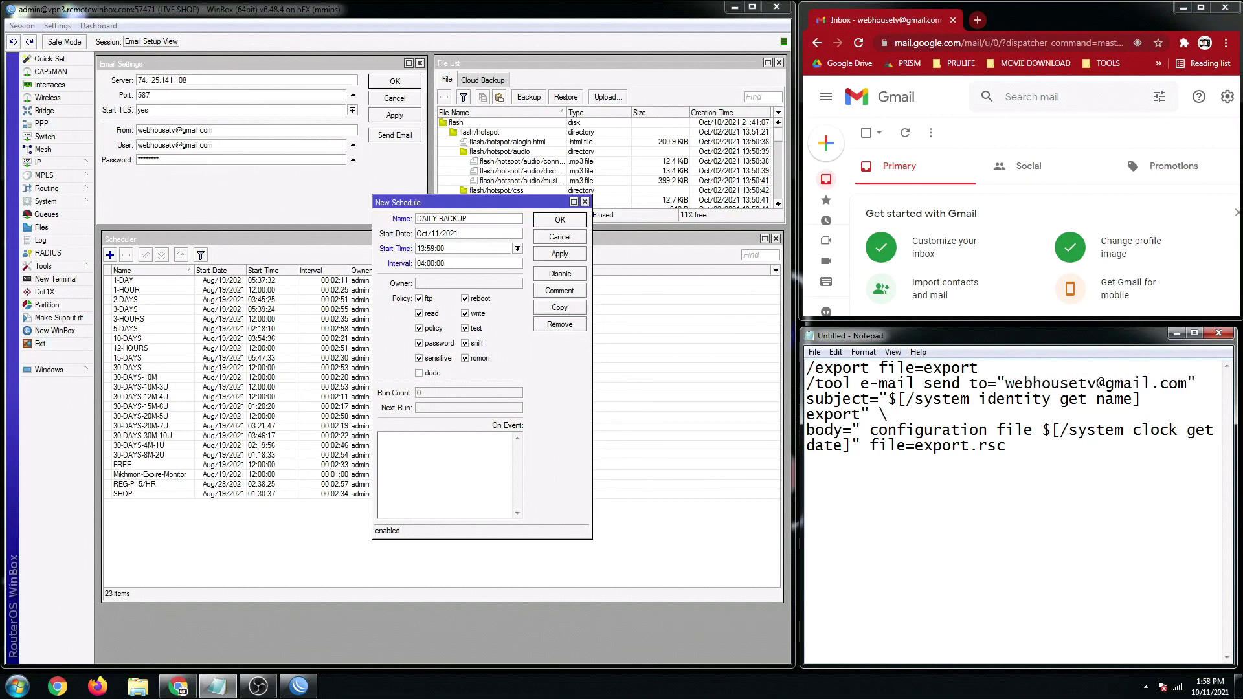
{"action": "left_click_drag", "start_coordinate": [1008, 447], "coordinate": [806, 367]}
{"action": "key", "text": "ctrl+c"}
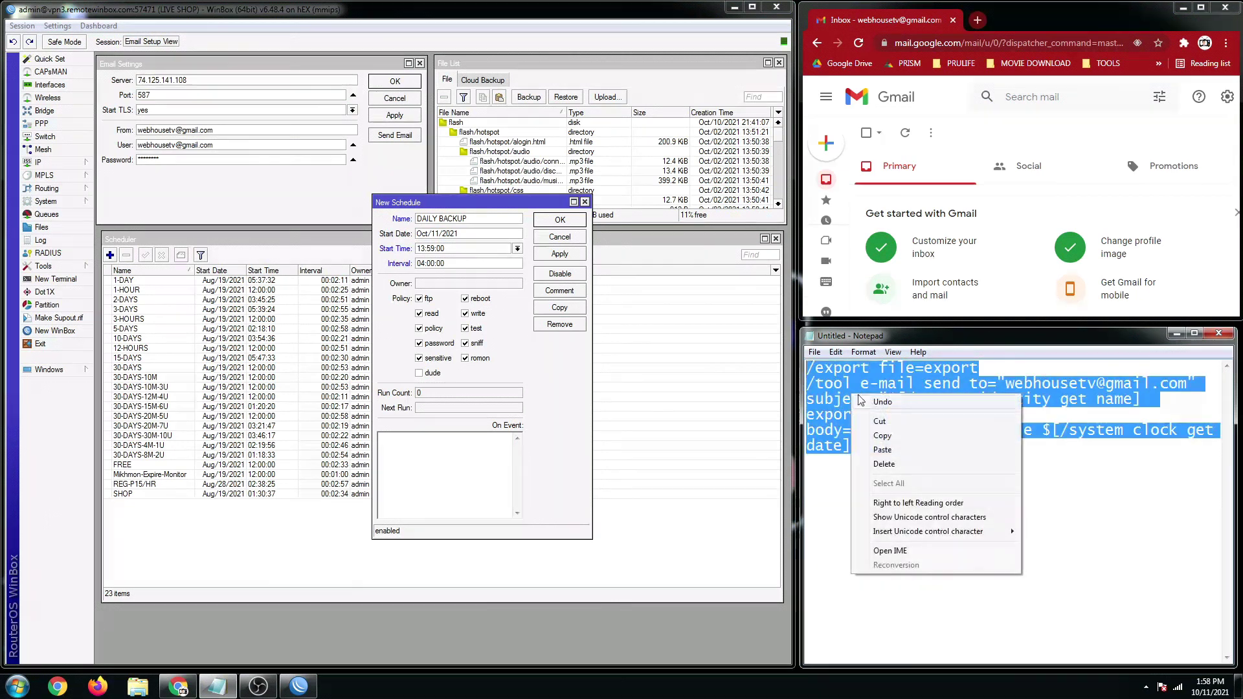
{"action": "left_click", "coordinate": [882, 436]}
{"action": "left_click", "coordinate": [448, 446]}
{"action": "right_click", "coordinate": [448, 447]}
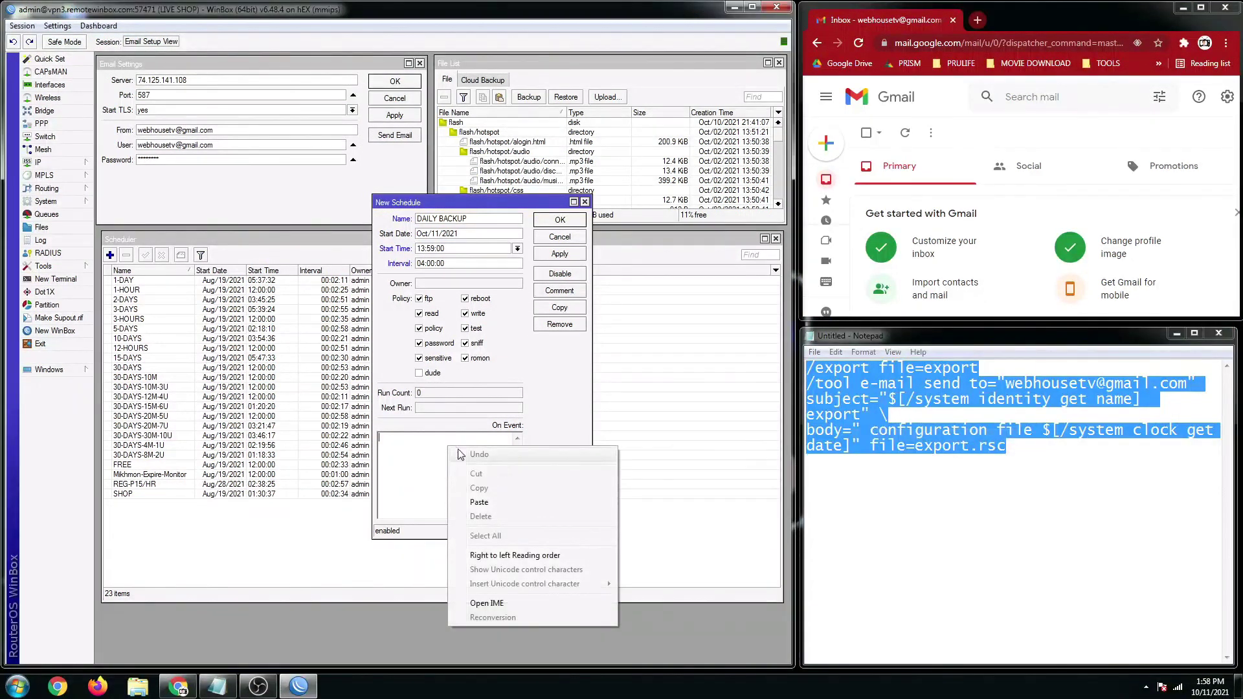
{"action": "left_click", "coordinate": [482, 508]}
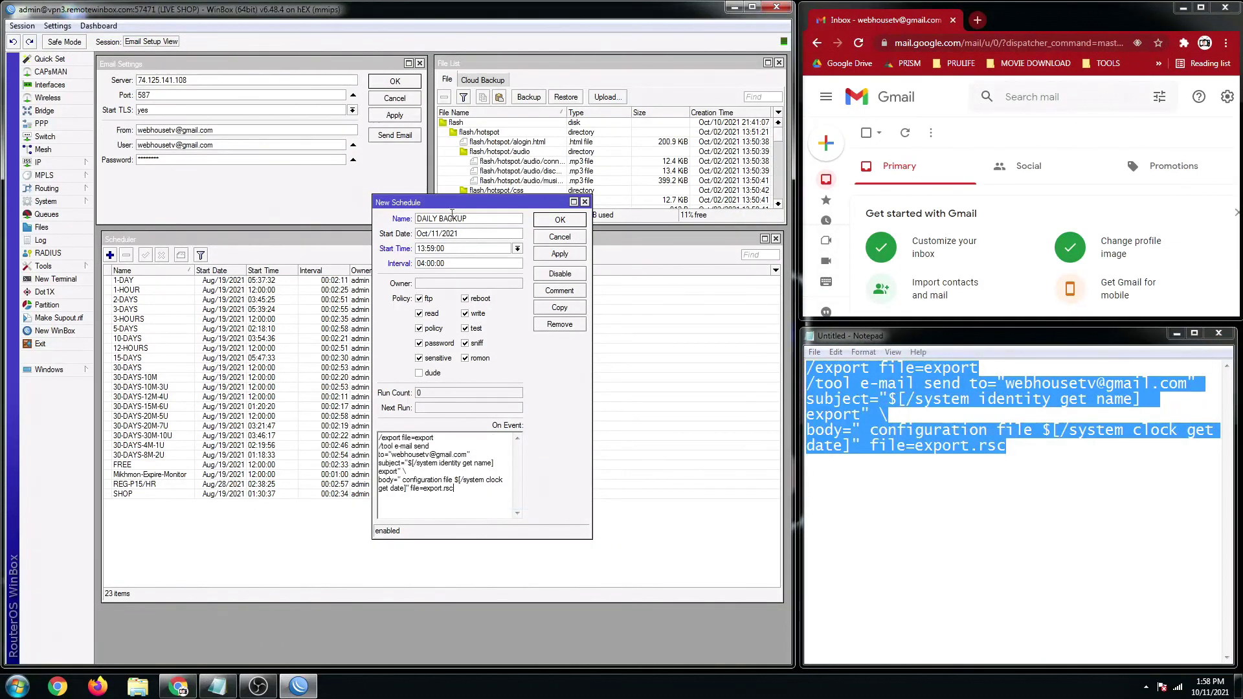
Apply and confirm the DAILY BACKUP schedule, bringing the list to 24 tasks.
{"action": "left_click_drag", "start_coordinate": [445, 202], "coordinate": [402, 240]}
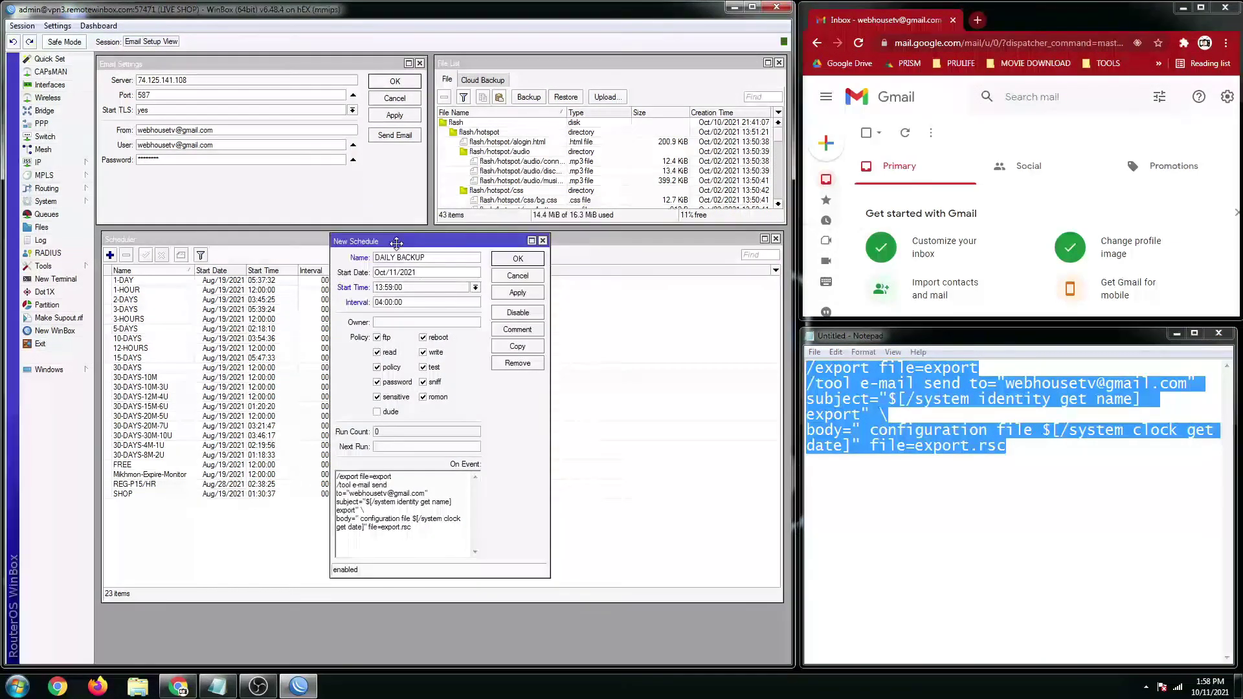
{"action": "left_click", "coordinate": [513, 295]}
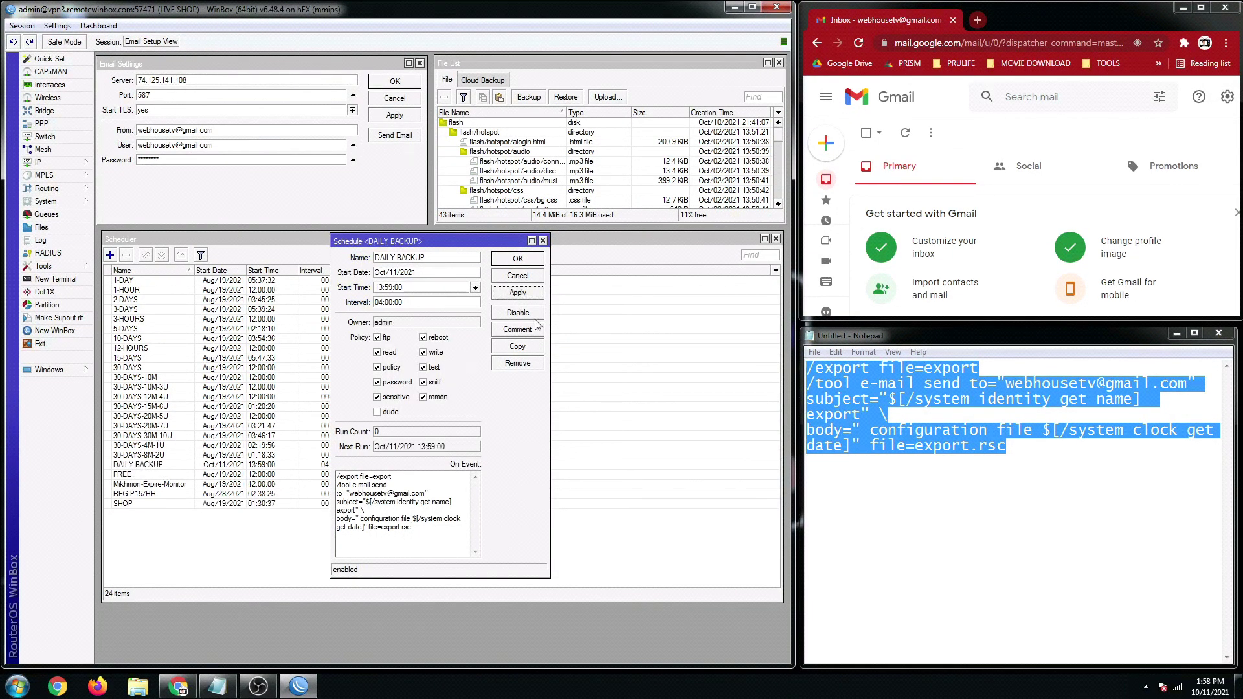
{"action": "left_click_drag", "start_coordinate": [433, 248], "coordinate": [292, 250]}
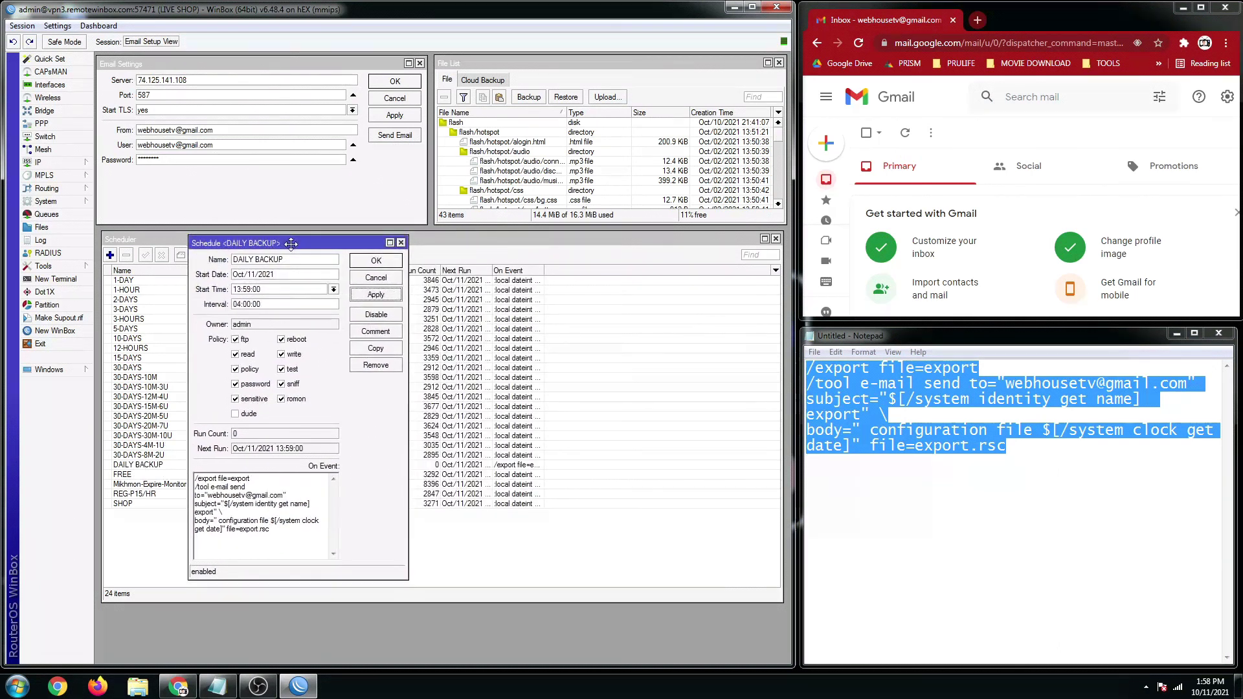
{"action": "left_click", "coordinate": [379, 262]}
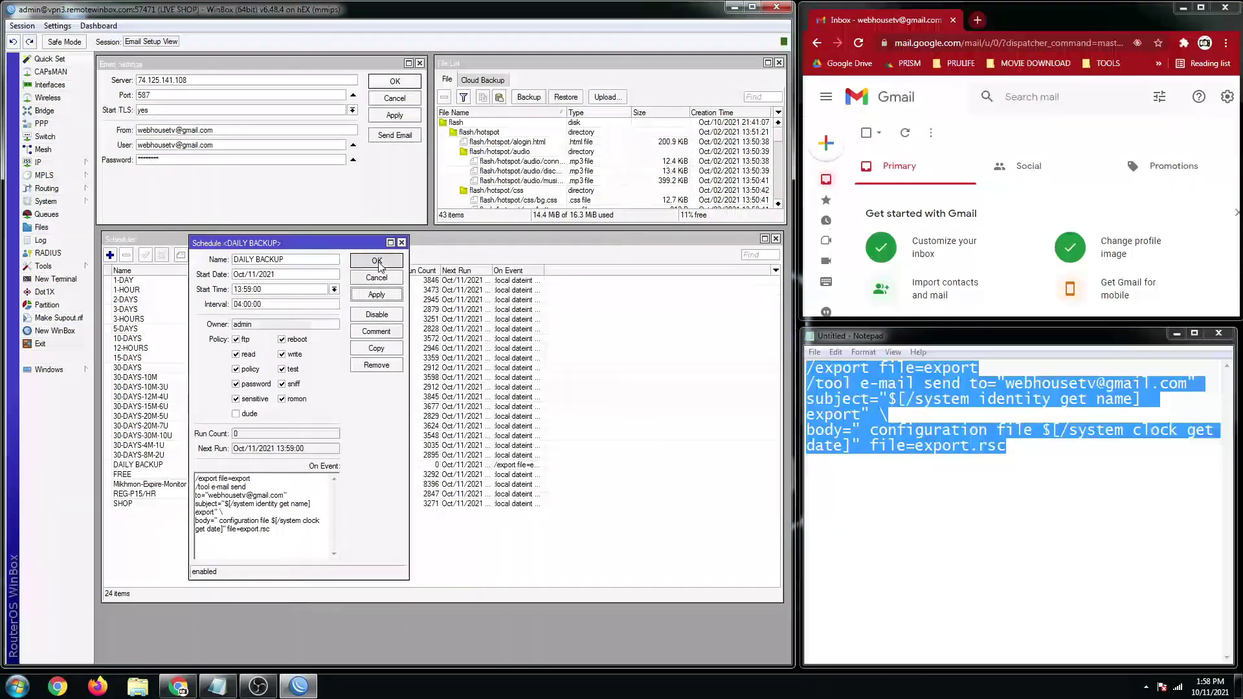
Show the router's clock from System > Clock.
{"action": "left_click", "coordinate": [50, 206]}
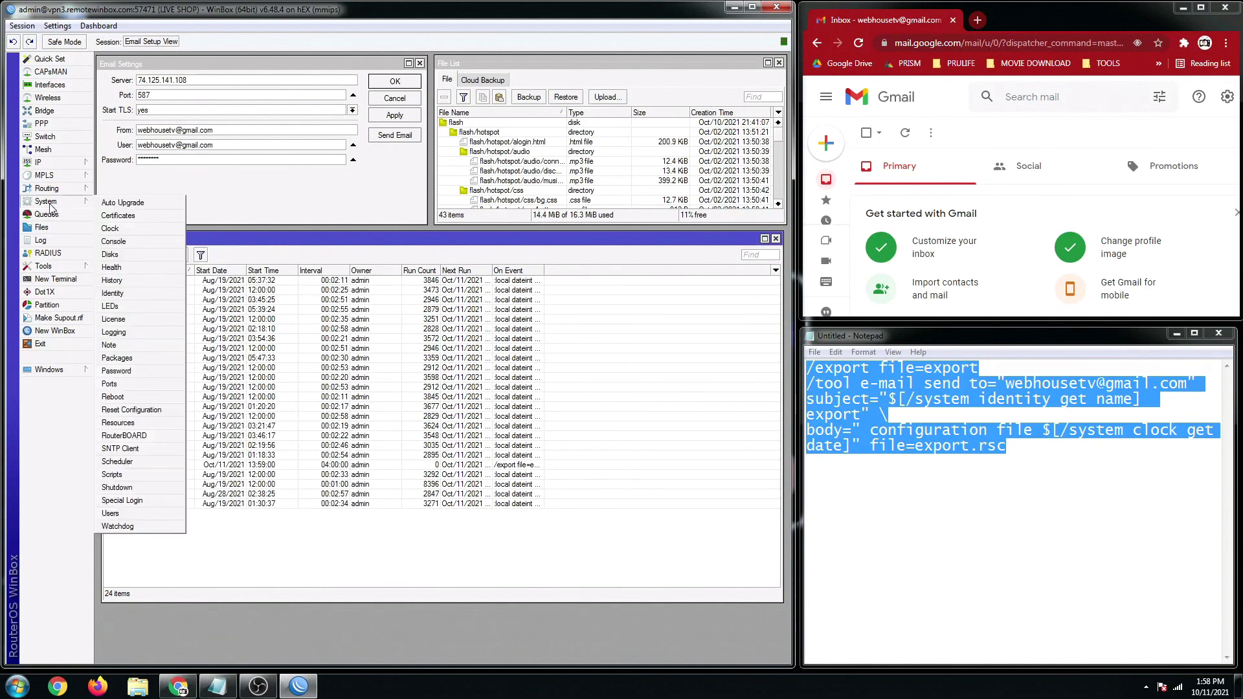
{"action": "left_click", "coordinate": [116, 228]}
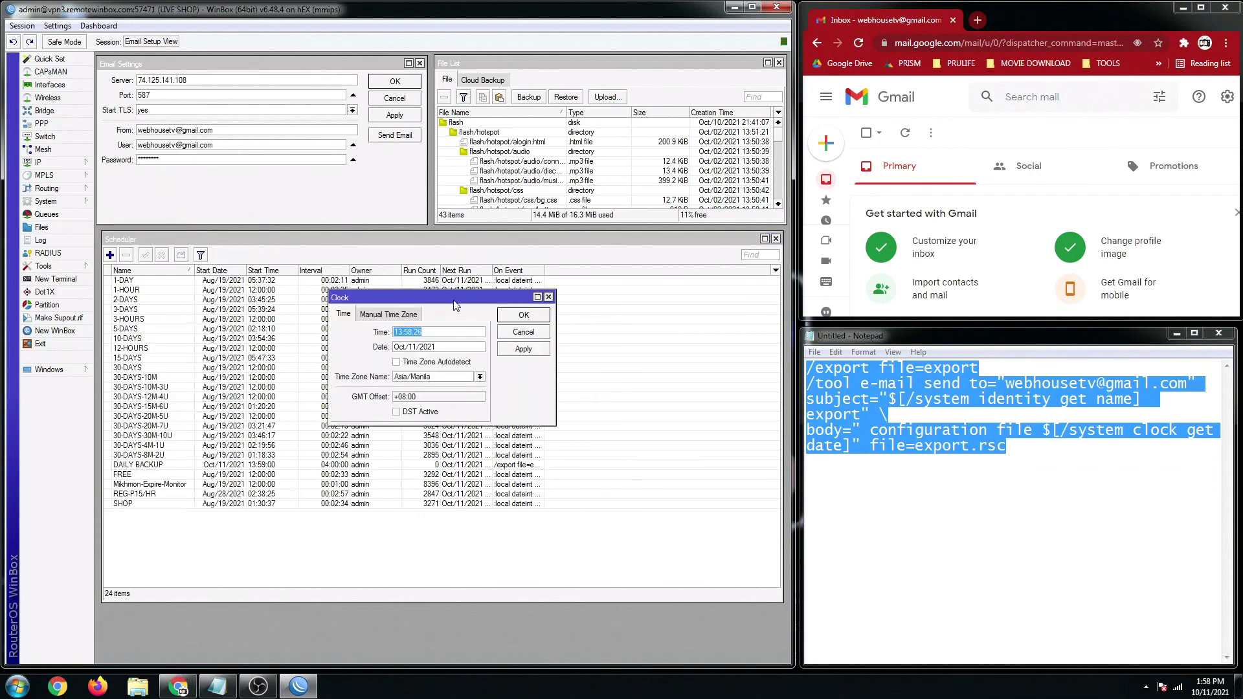
{"action": "left_click_drag", "start_coordinate": [450, 300], "coordinate": [489, 236]}
{"action": "left_click", "coordinate": [476, 268]}
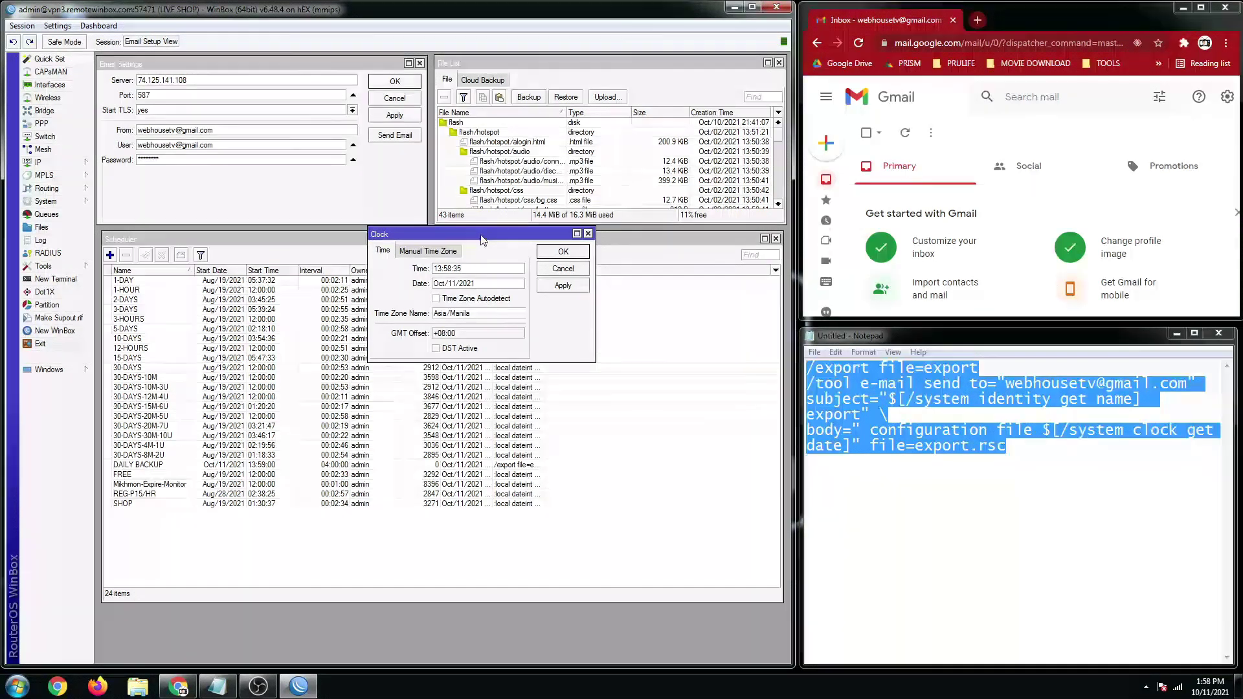
{"action": "left_click_drag", "start_coordinate": [476, 234], "coordinate": [468, 251]}
Widen the File List and select the finished 204.4 KiB export.rsc file.
{"action": "left_click", "coordinate": [473, 125]}
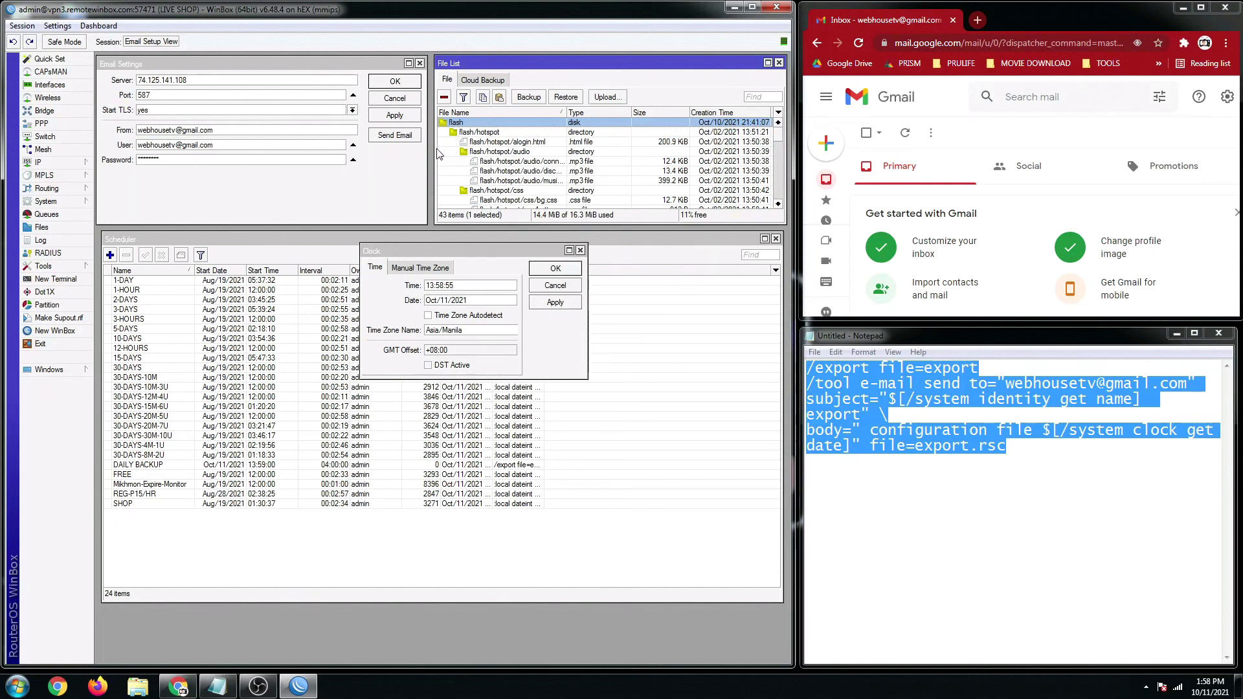
{"action": "left_click_drag", "start_coordinate": [435, 154], "coordinate": [354, 153]}
{"action": "left_click", "coordinate": [638, 161]}
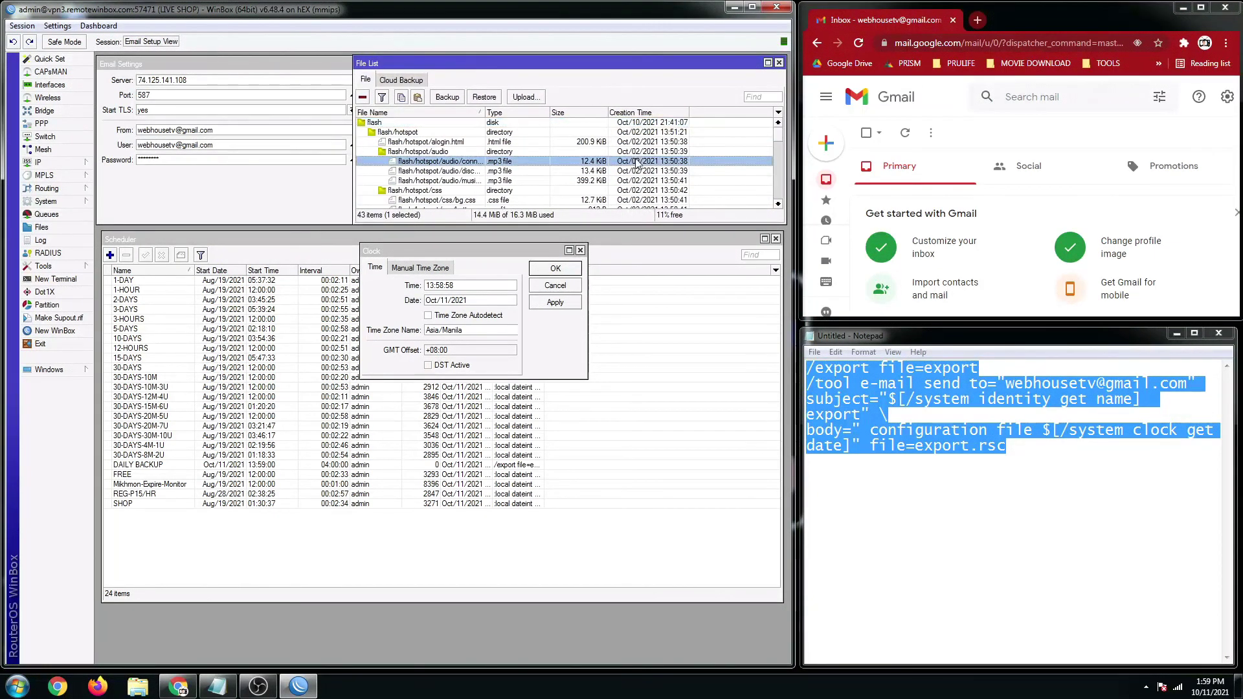
{"action": "left_click", "coordinate": [507, 125]}
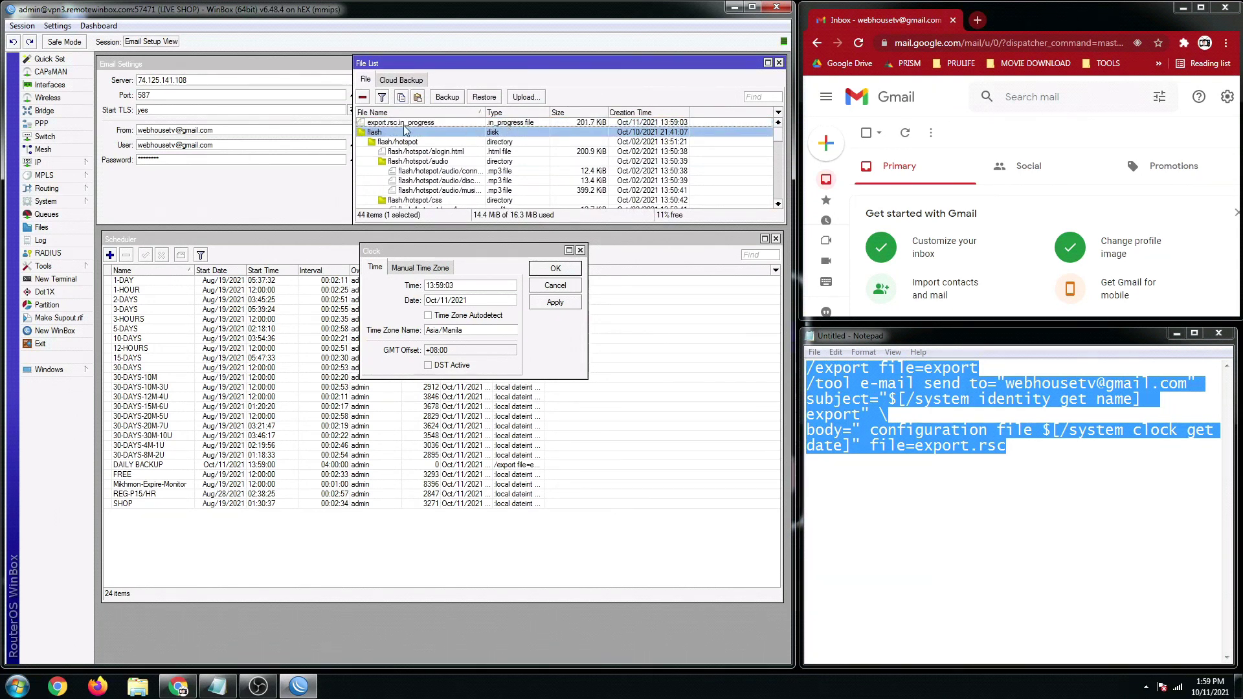
{"action": "left_click", "coordinate": [403, 126]}
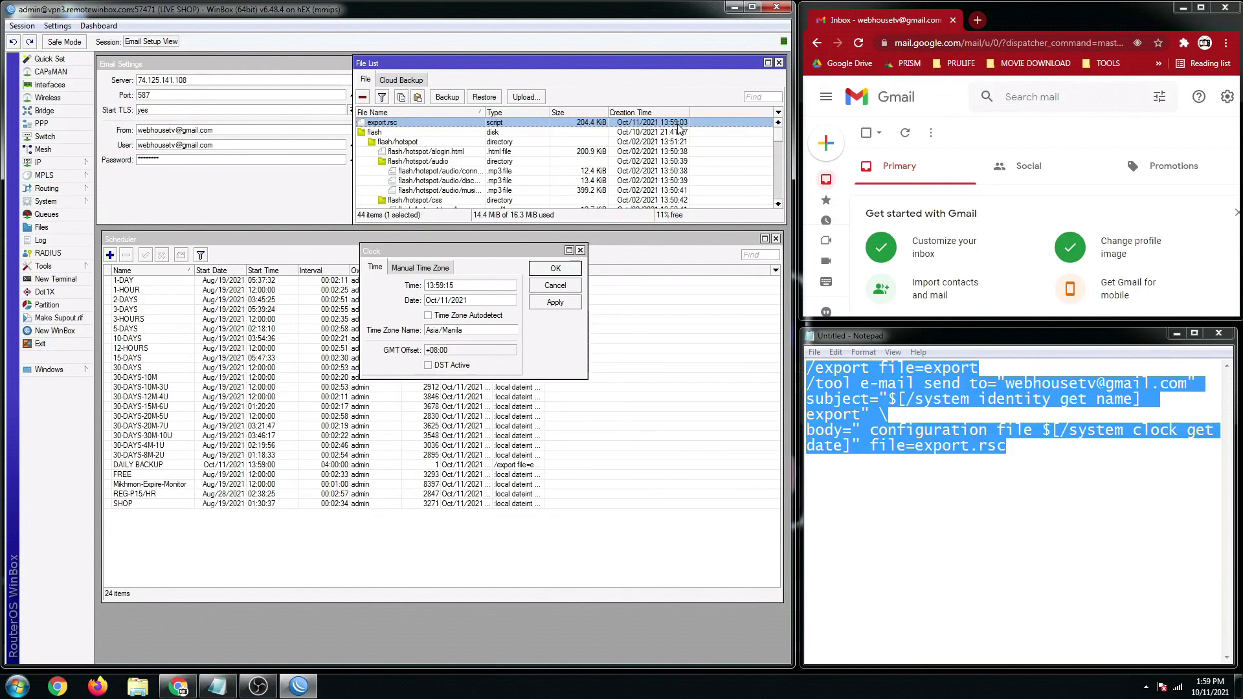
Reschedule DAILY BACKUP to start 14:01:00 every 00:01:00, then refresh the Gmail inbox.
{"action": "left_click", "coordinate": [554, 271]}
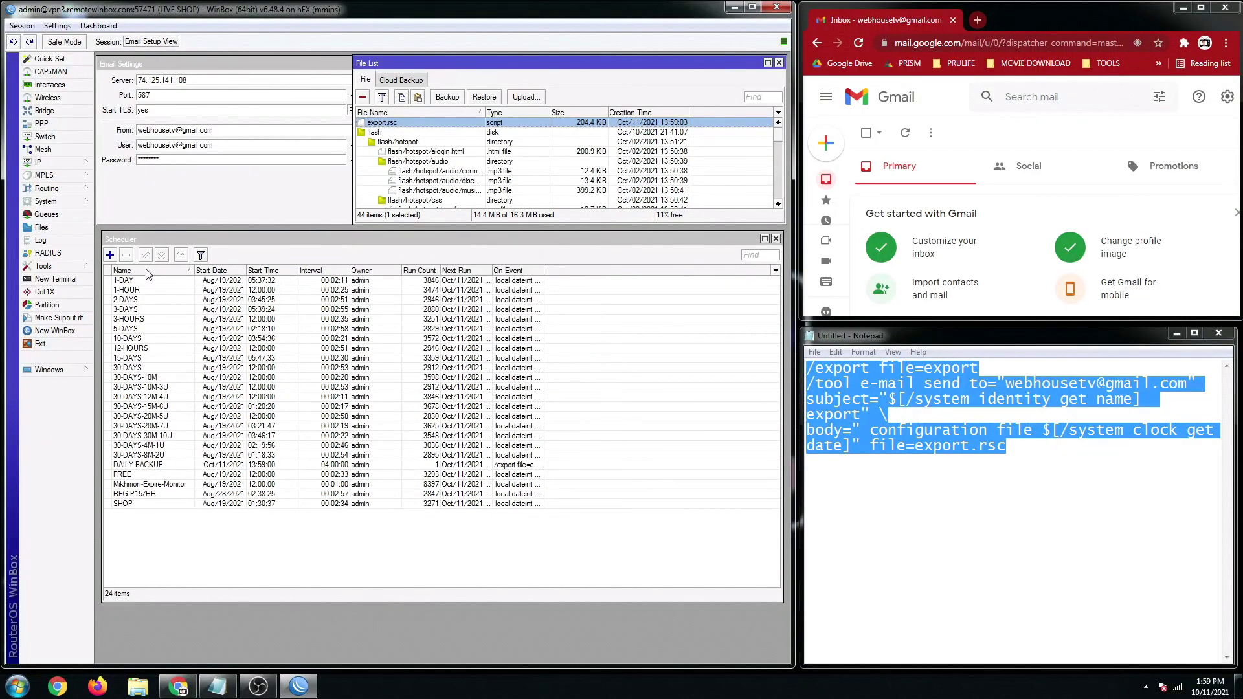
{"action": "left_click", "coordinate": [143, 466]}
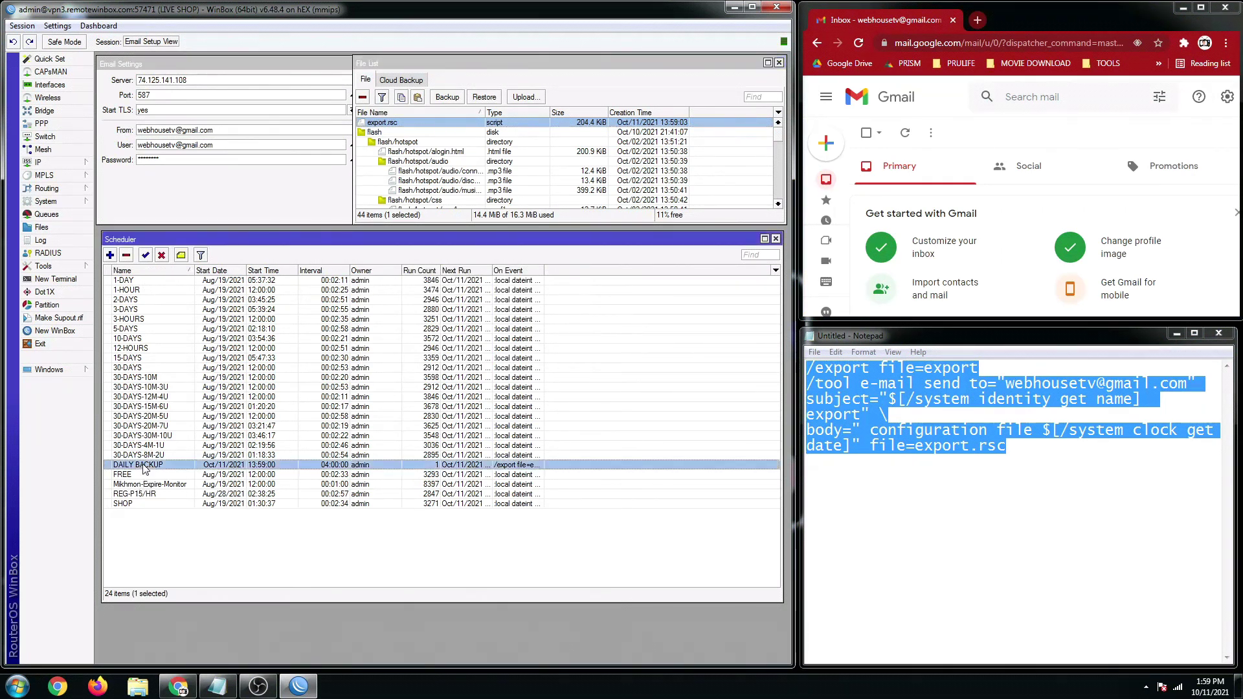
{"action": "double_click", "coordinate": [143, 465]}
{"action": "left_click_drag", "start_coordinate": [327, 245], "coordinate": [534, 241]}
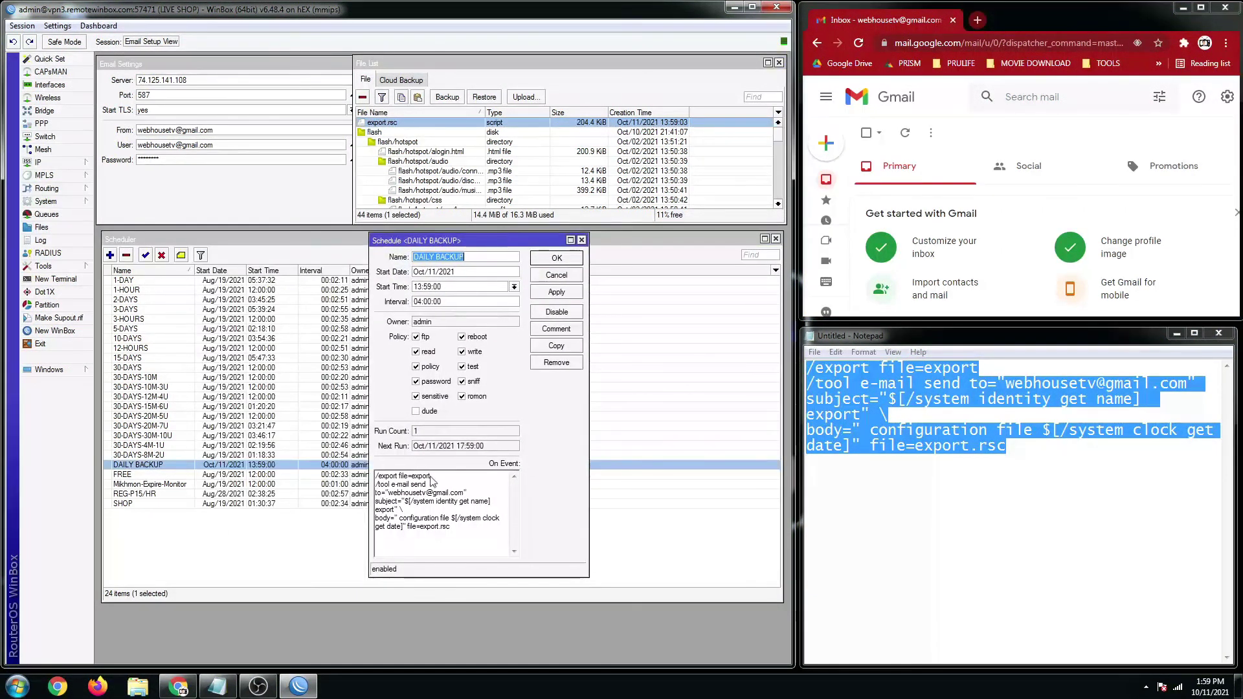
{"action": "left_click", "coordinate": [419, 433]}
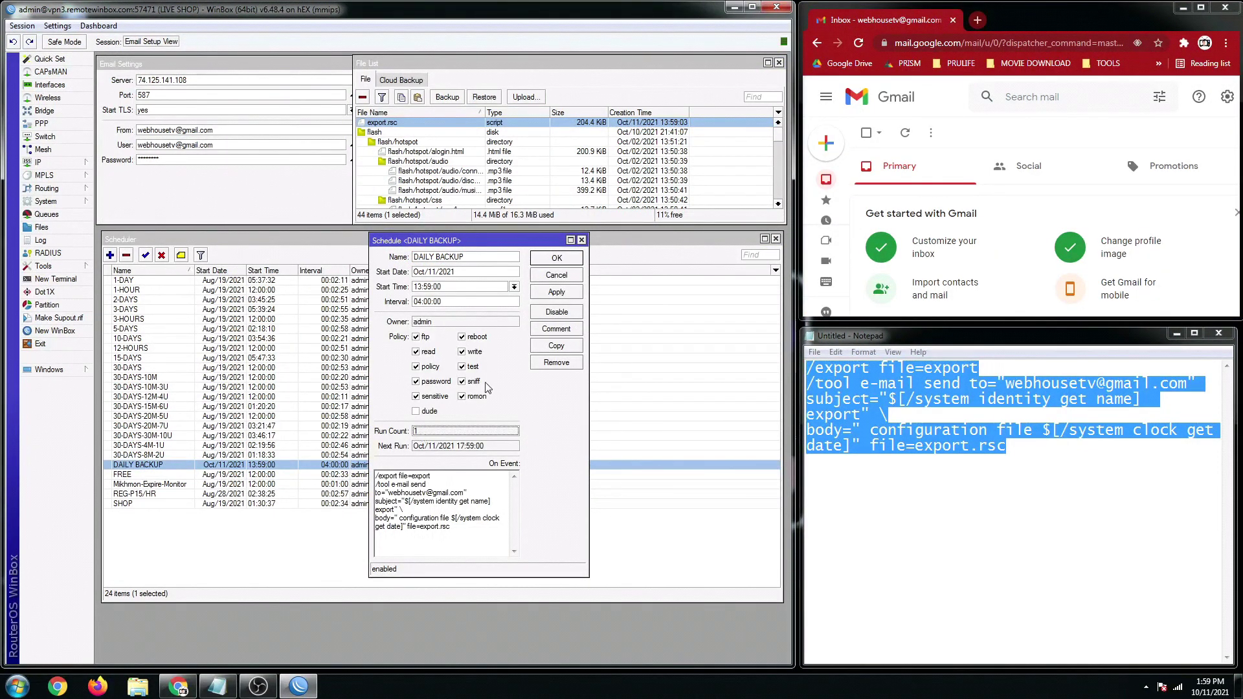
{"action": "left_click_drag", "start_coordinate": [445, 242], "coordinate": [445, 241]}
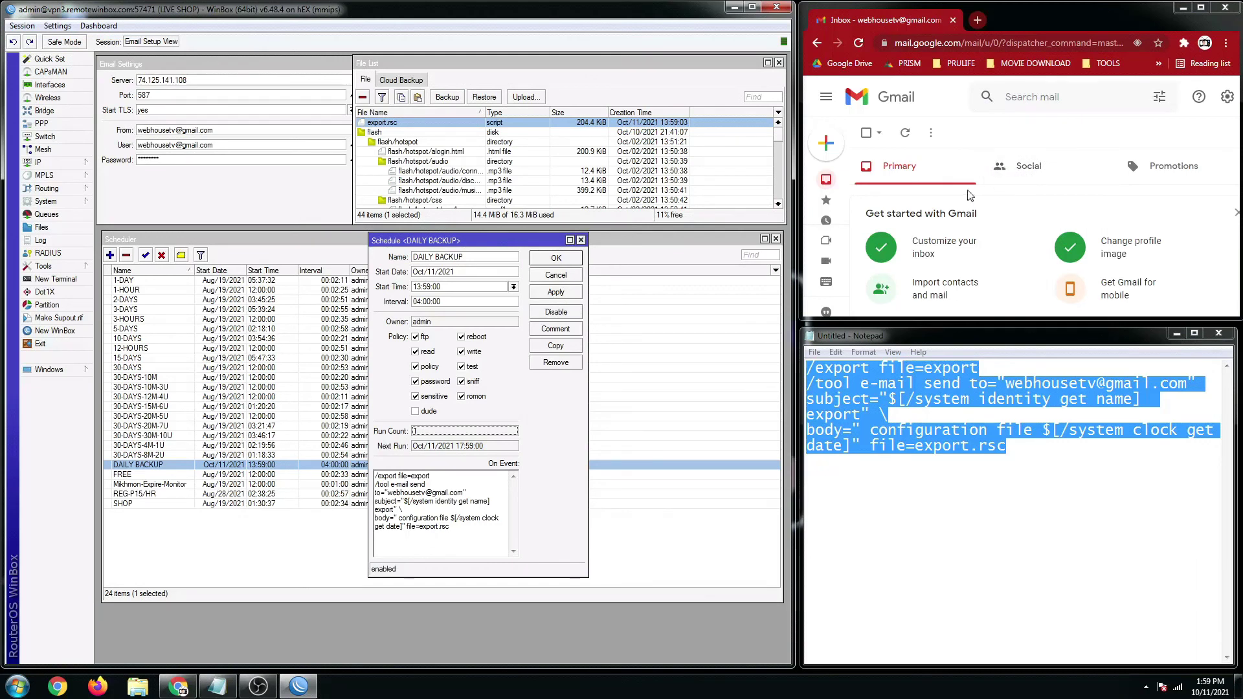
{"action": "left_click", "coordinate": [907, 136]}
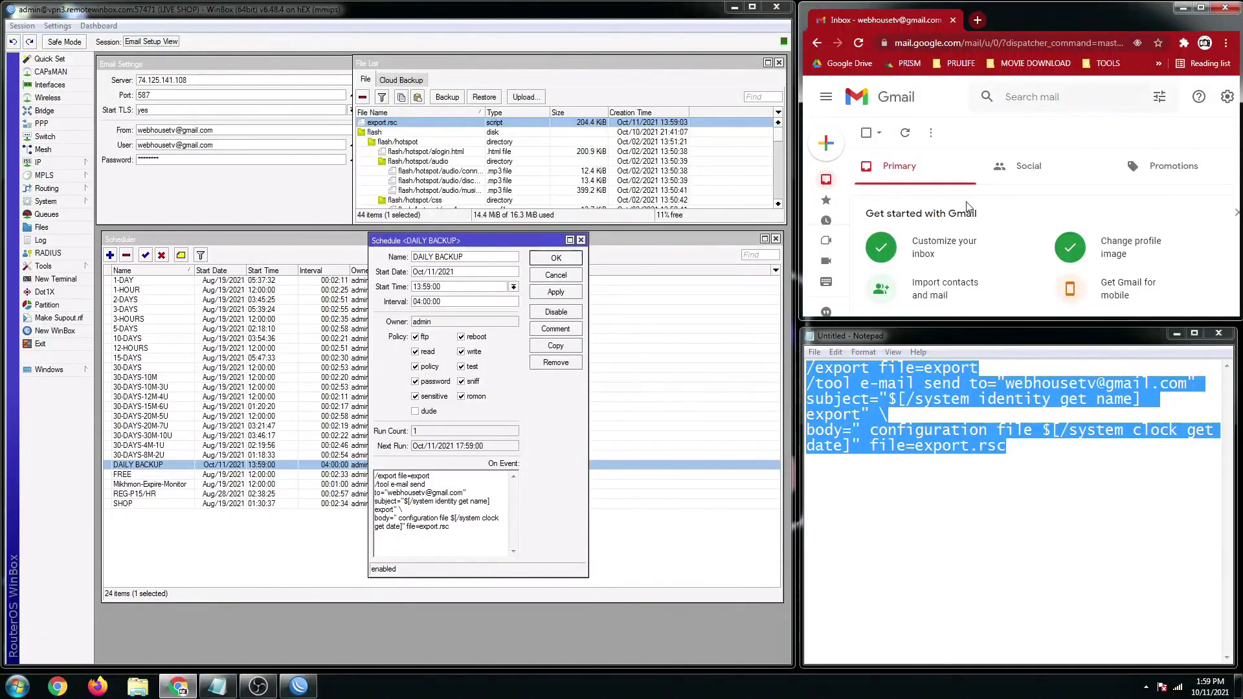
{"action": "mouse_move", "coordinate": [839, 212]}
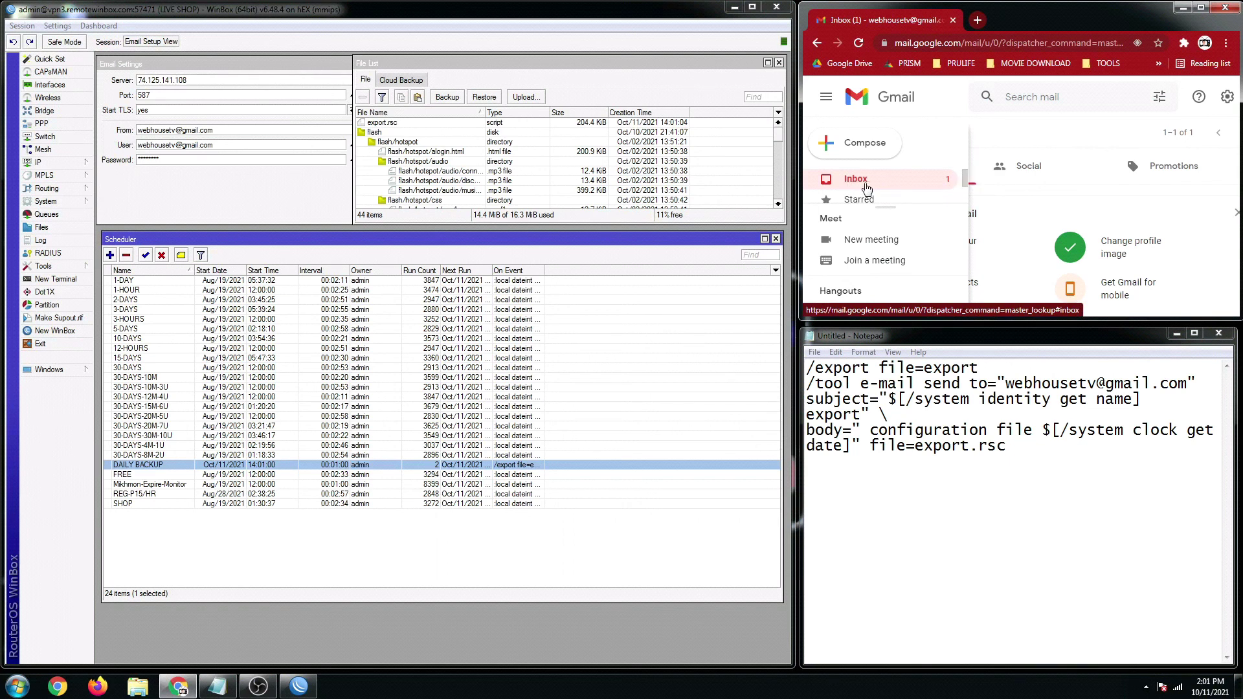
Maximize Chrome and open the LIVE SHOP export email with its export.rsc attachment.
{"action": "left_click", "coordinate": [1202, 8]}
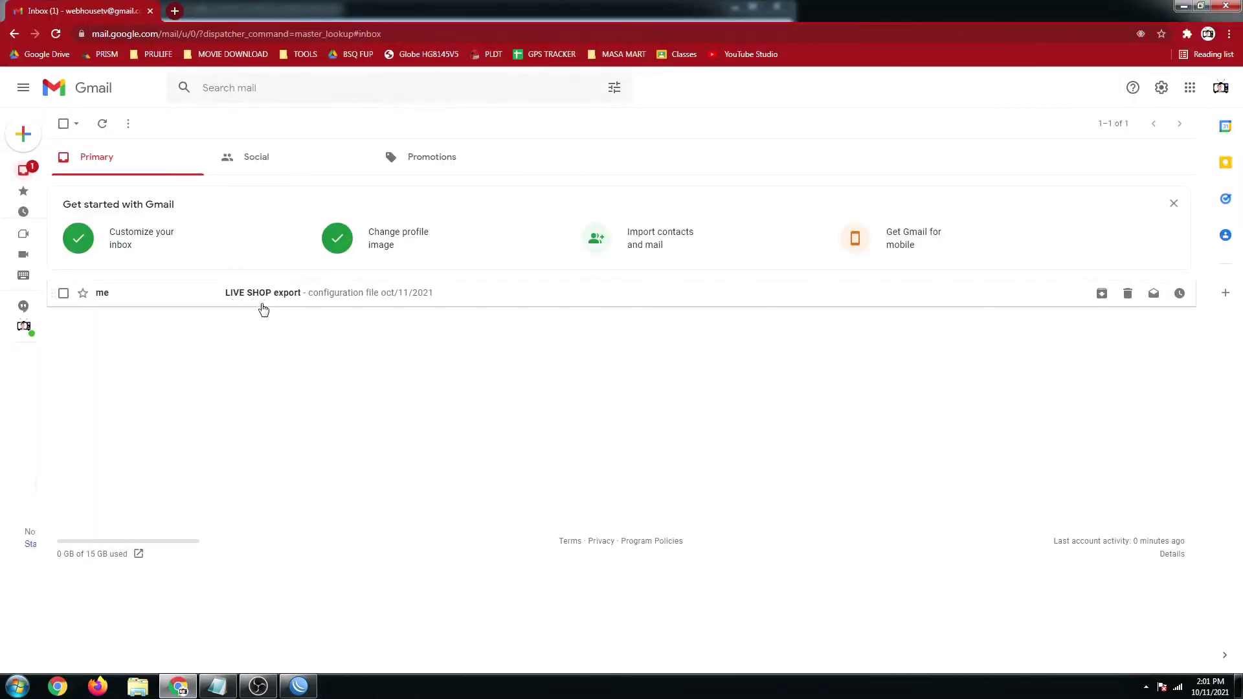
{"action": "left_click", "coordinate": [296, 299]}
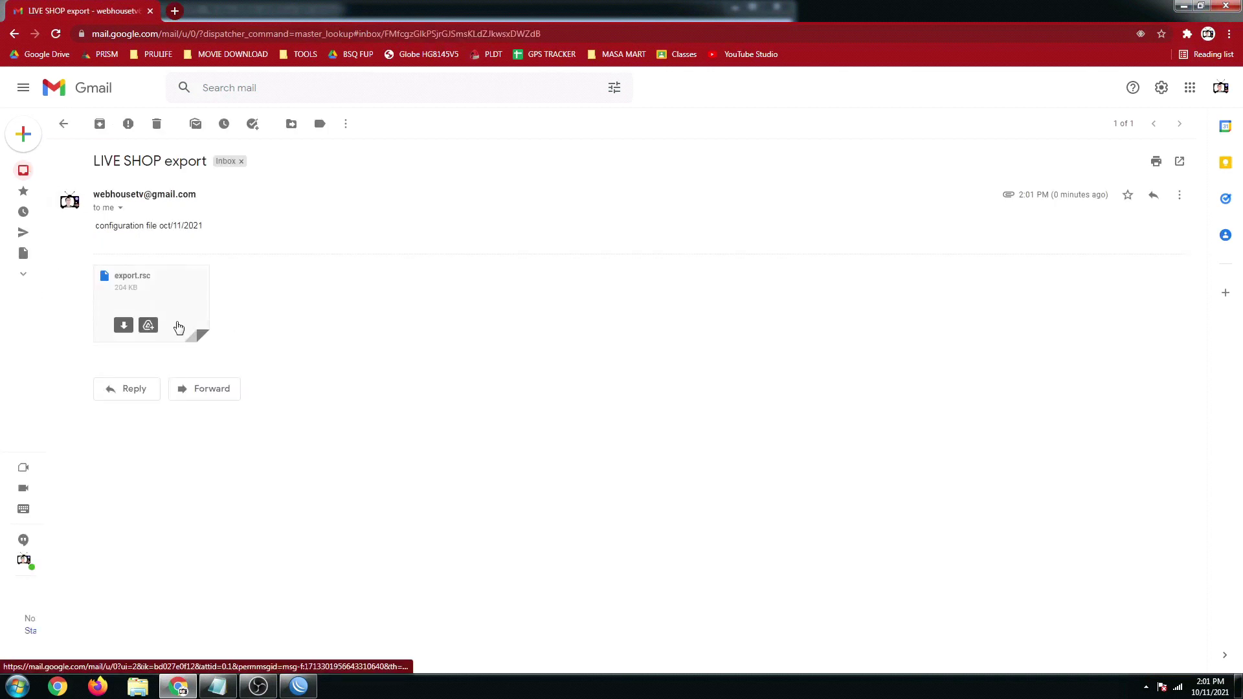